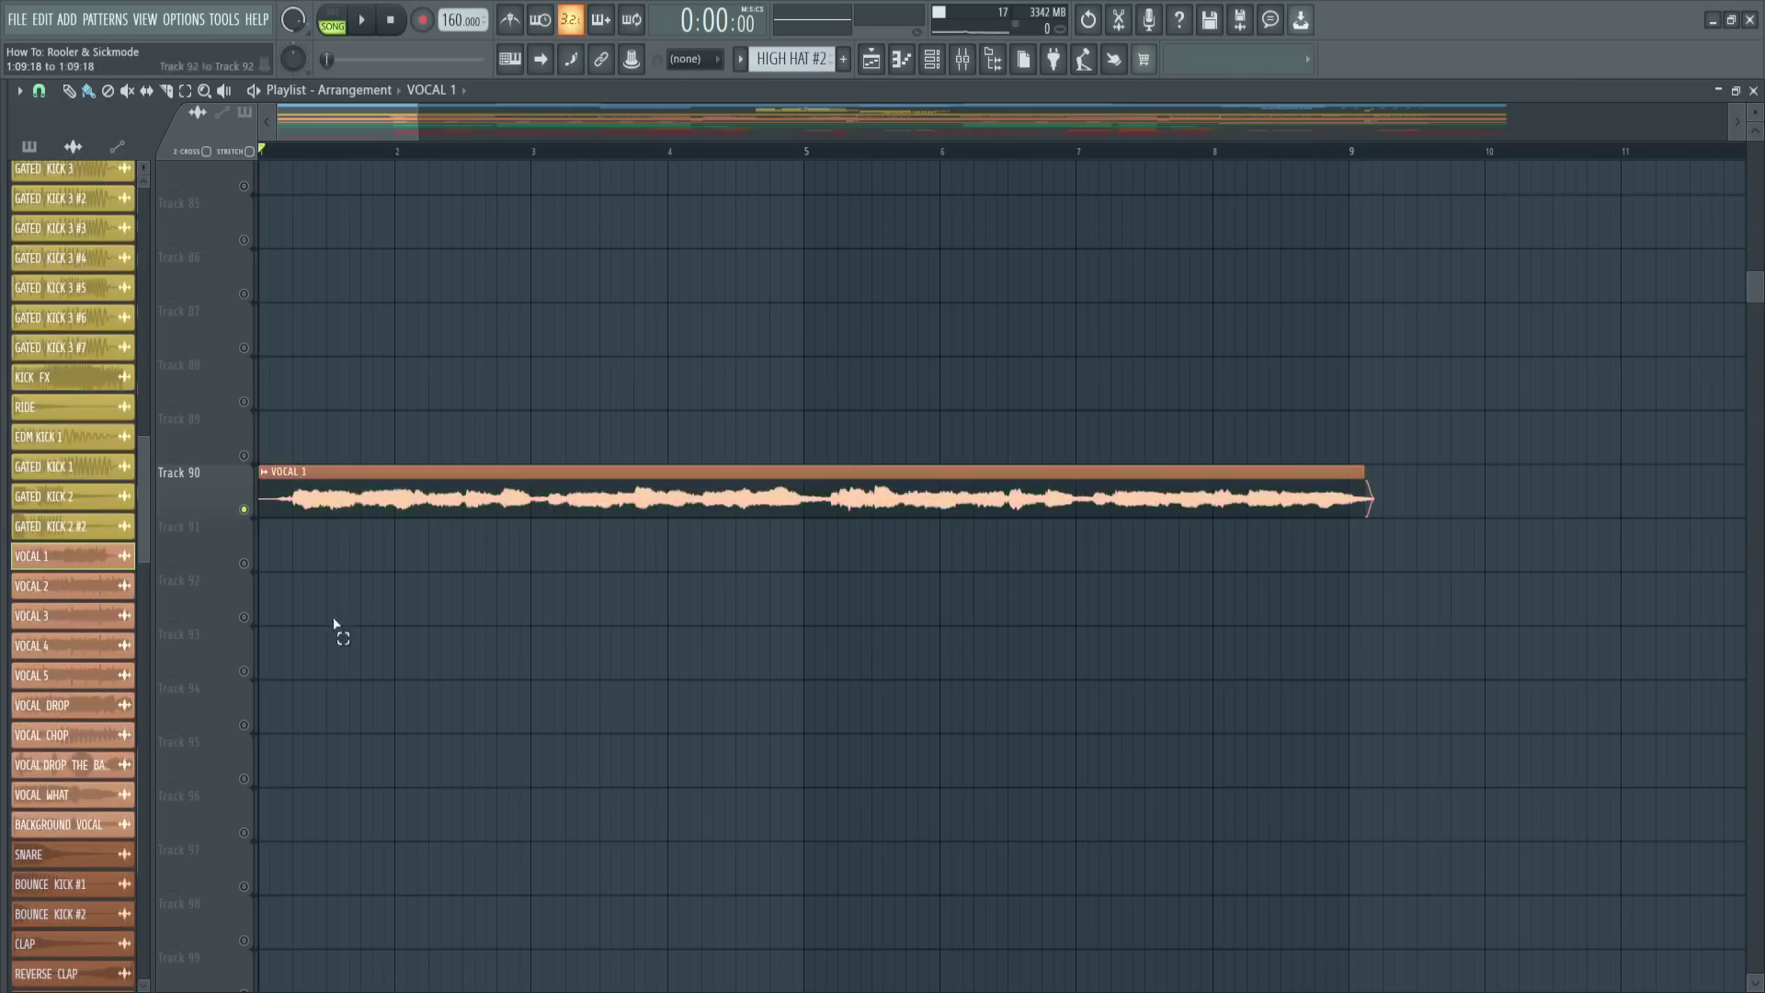
{"action": "scroll", "coordinate": [325, 607], "scroll_direction": "up", "scroll_amount": 2}
{"action": "scroll", "coordinate": [326, 607], "scroll_direction": "down", "scroll_amount": 2}
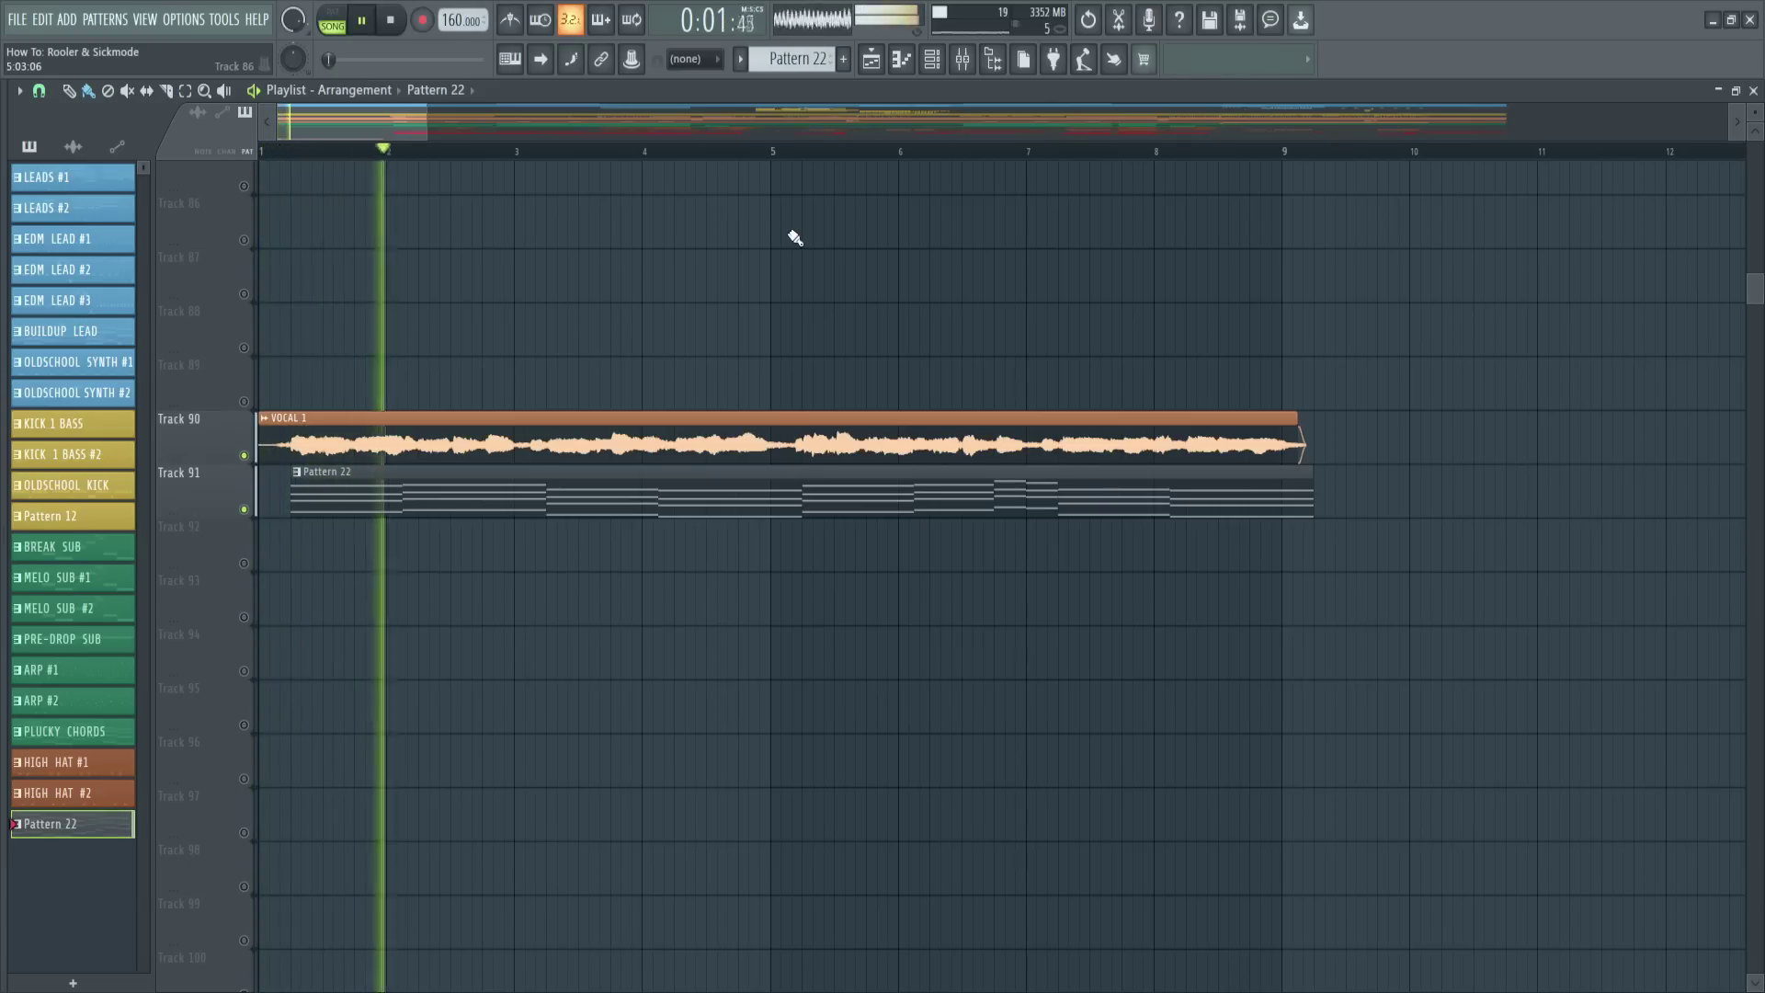
Open Pattern 22 in the piano roll and write a melody above the chords, starting with G6, G6 and F#6, and play it
{"action": "double_click", "coordinate": [591, 478]}
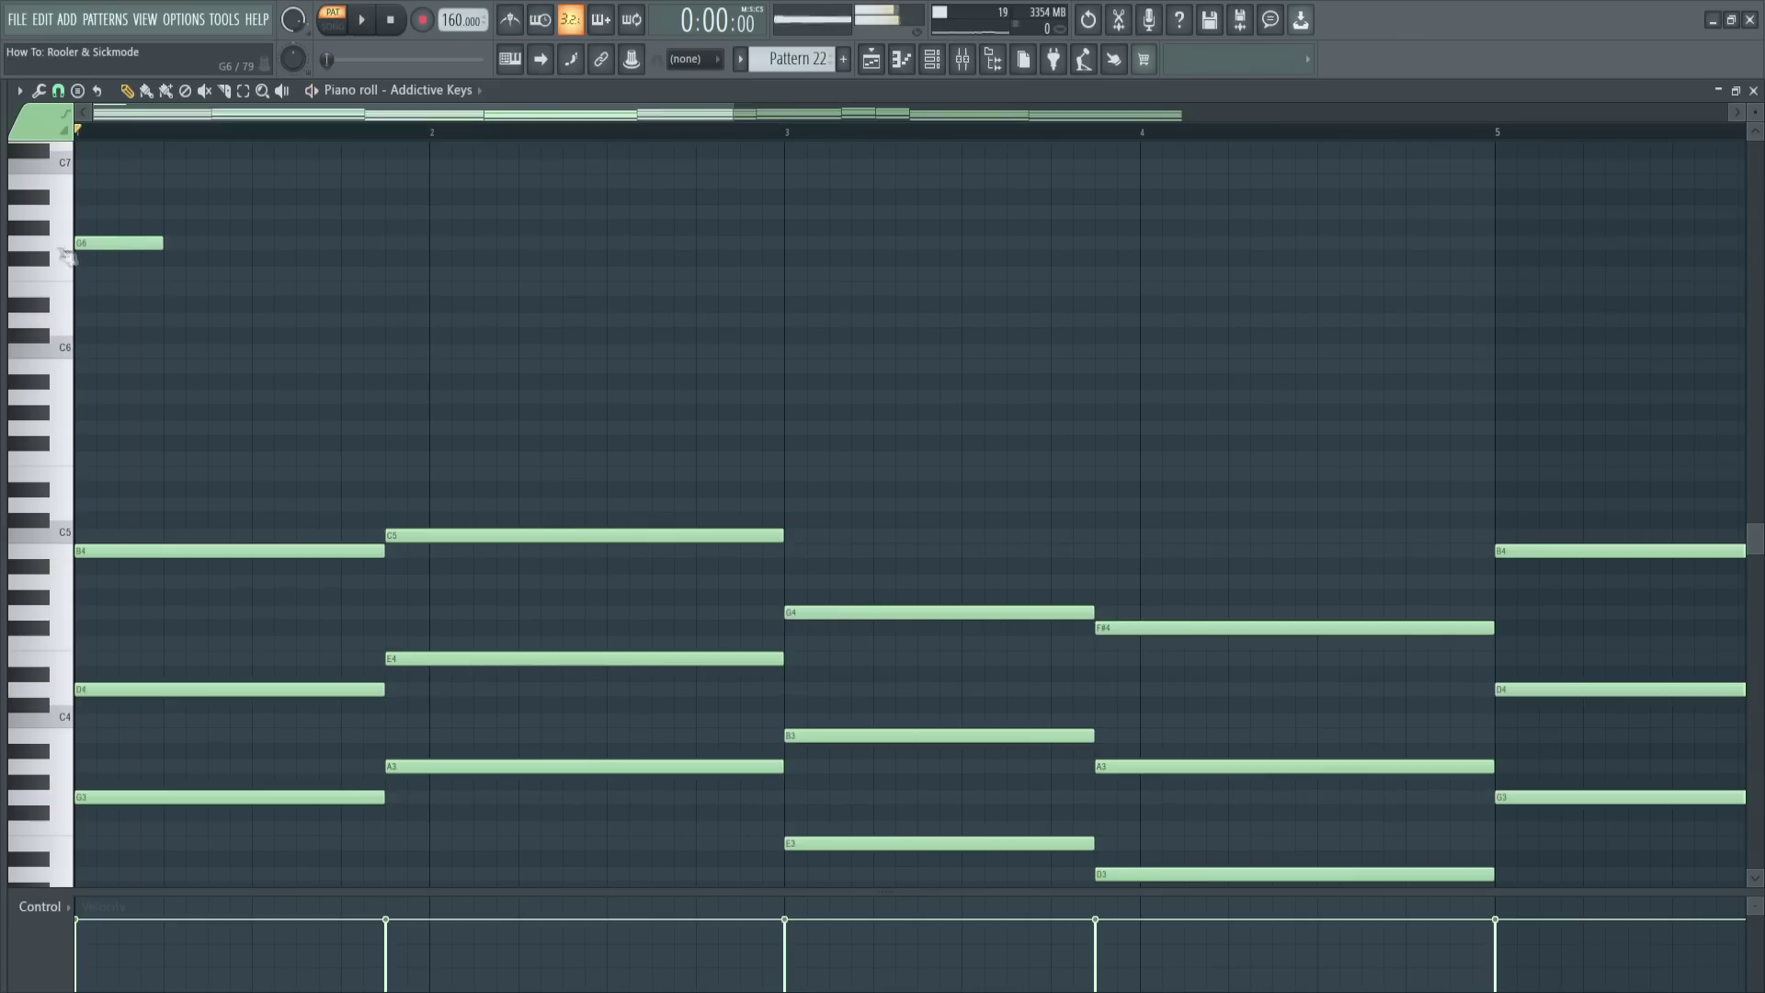
{"action": "key", "text": "space"}
{"action": "left_click_drag", "start_coordinate": [246, 245], "coordinate": [229, 245]}
{"action": "key", "text": "space"}
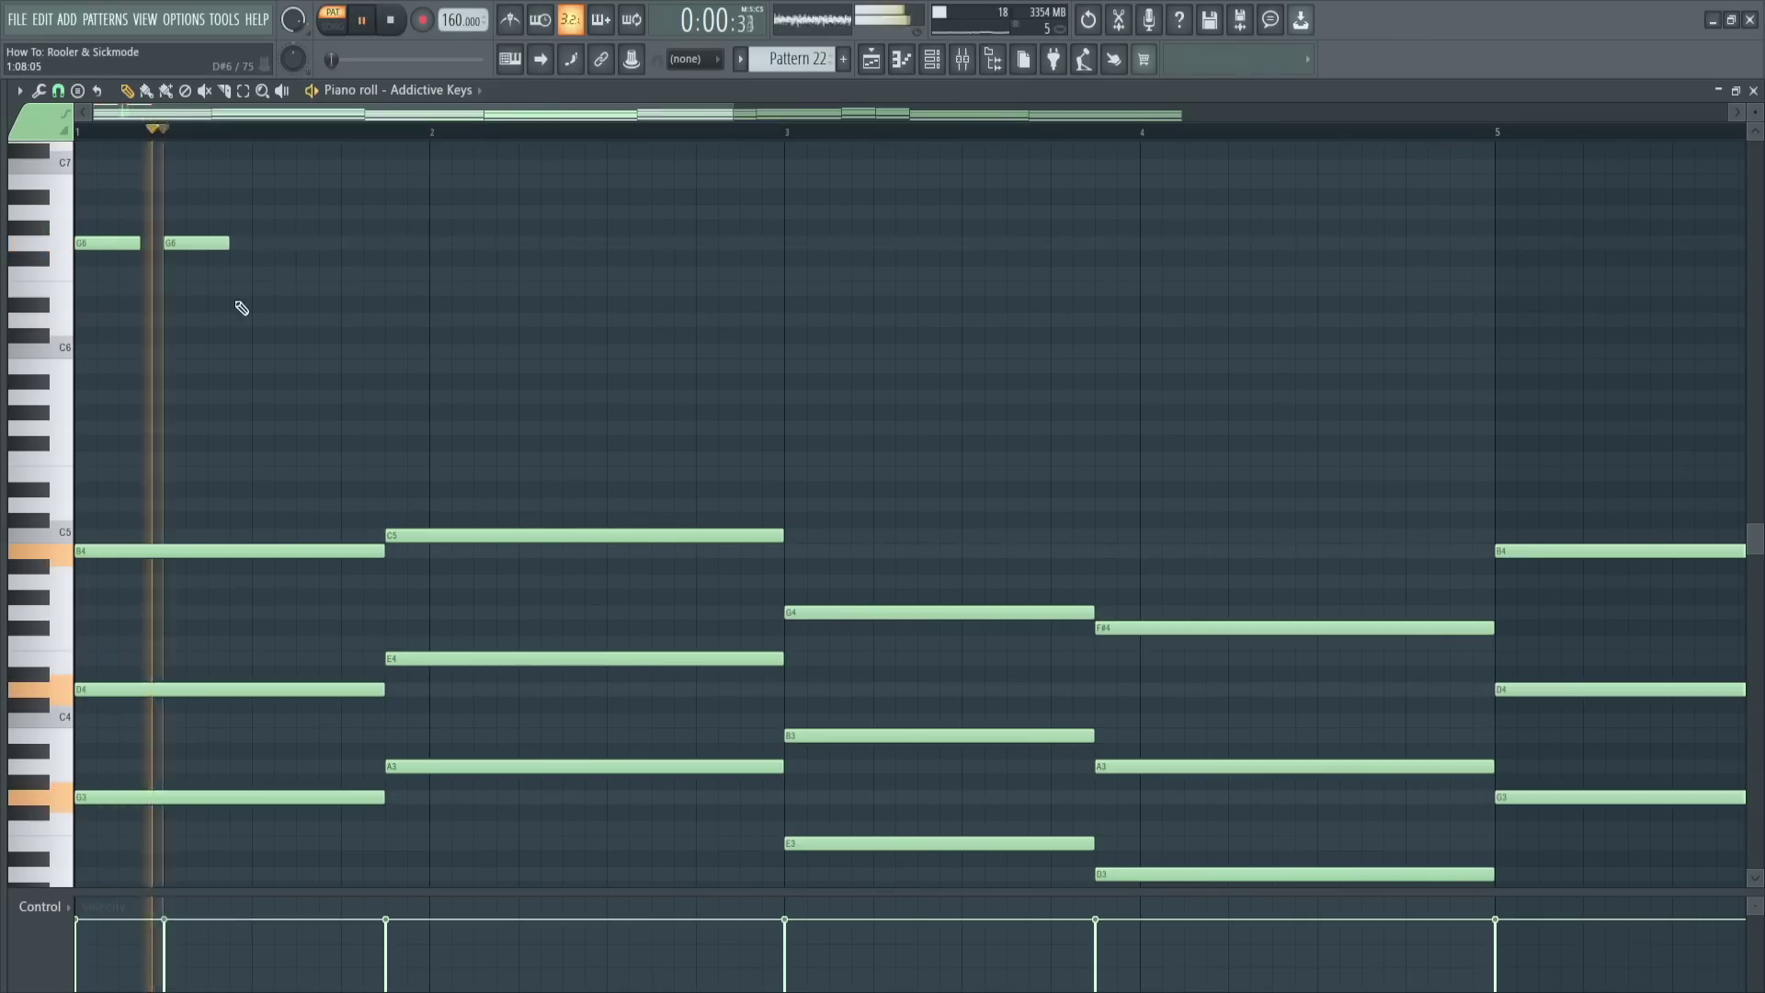
{"action": "key", "text": "space"}
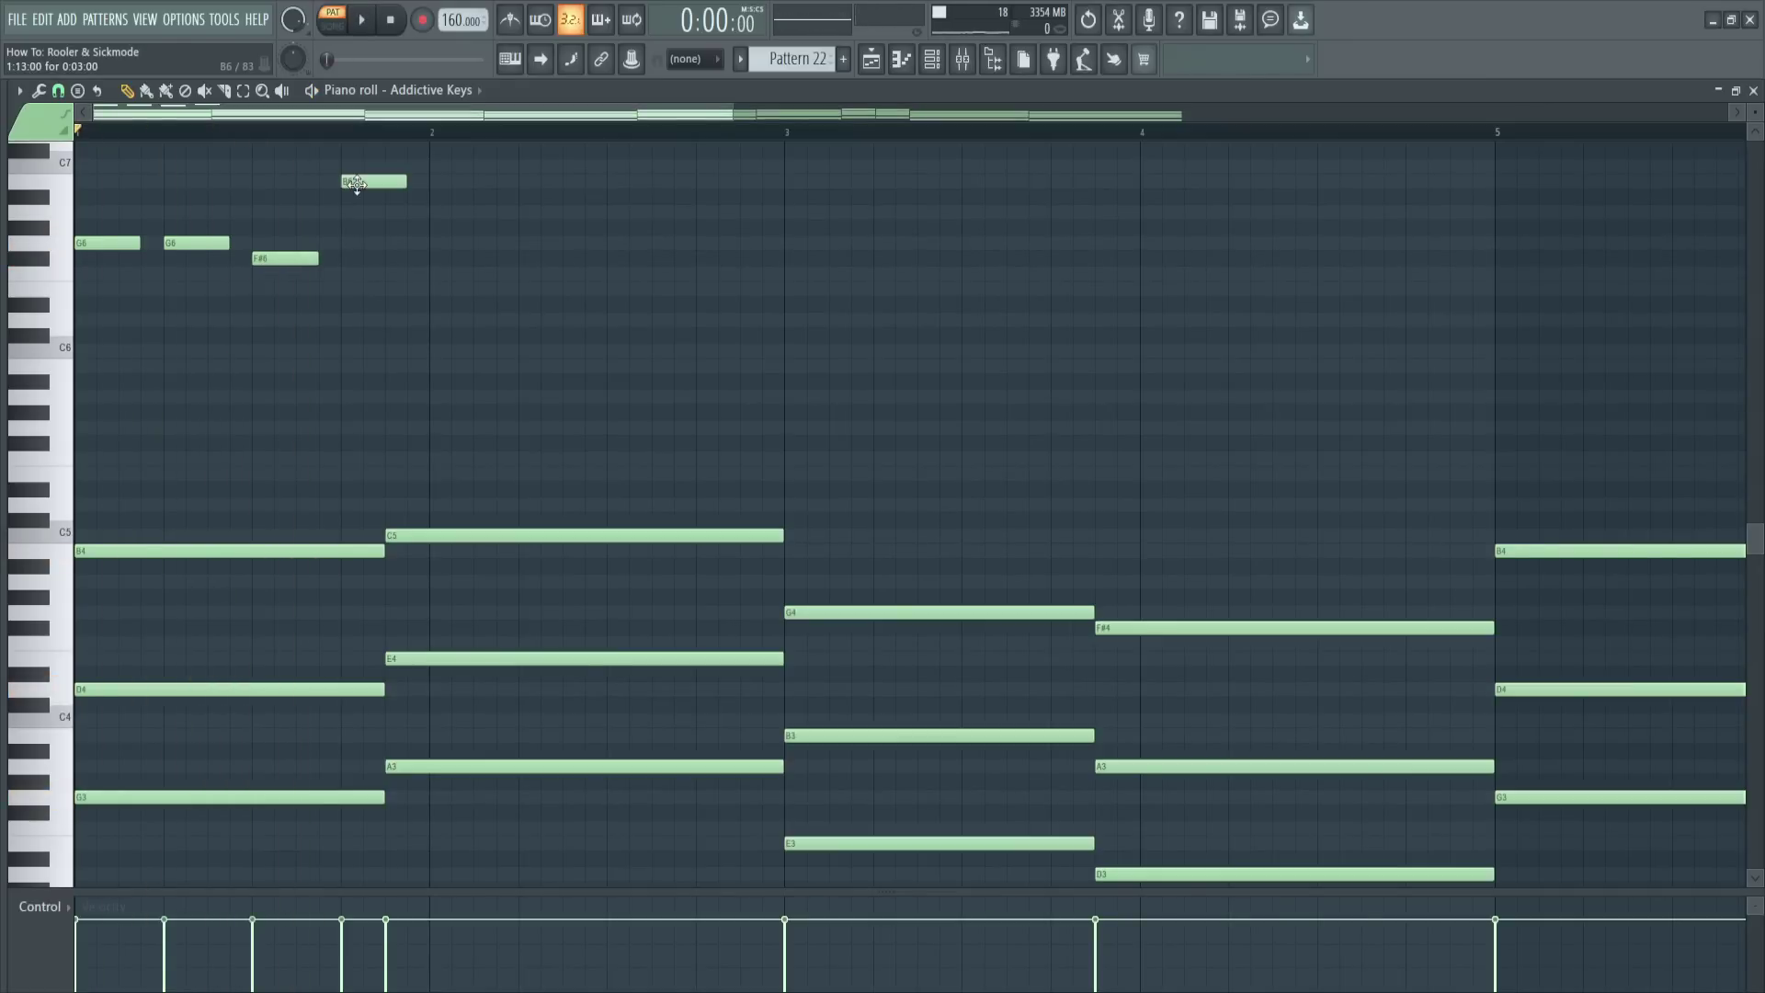
{"action": "left_click_drag", "start_coordinate": [430, 289], "coordinate": [591, 292]}
{"action": "scroll", "coordinate": [576, 414], "scroll_direction": "down", "scroll_amount": 2}
{"action": "key", "text": "space"}
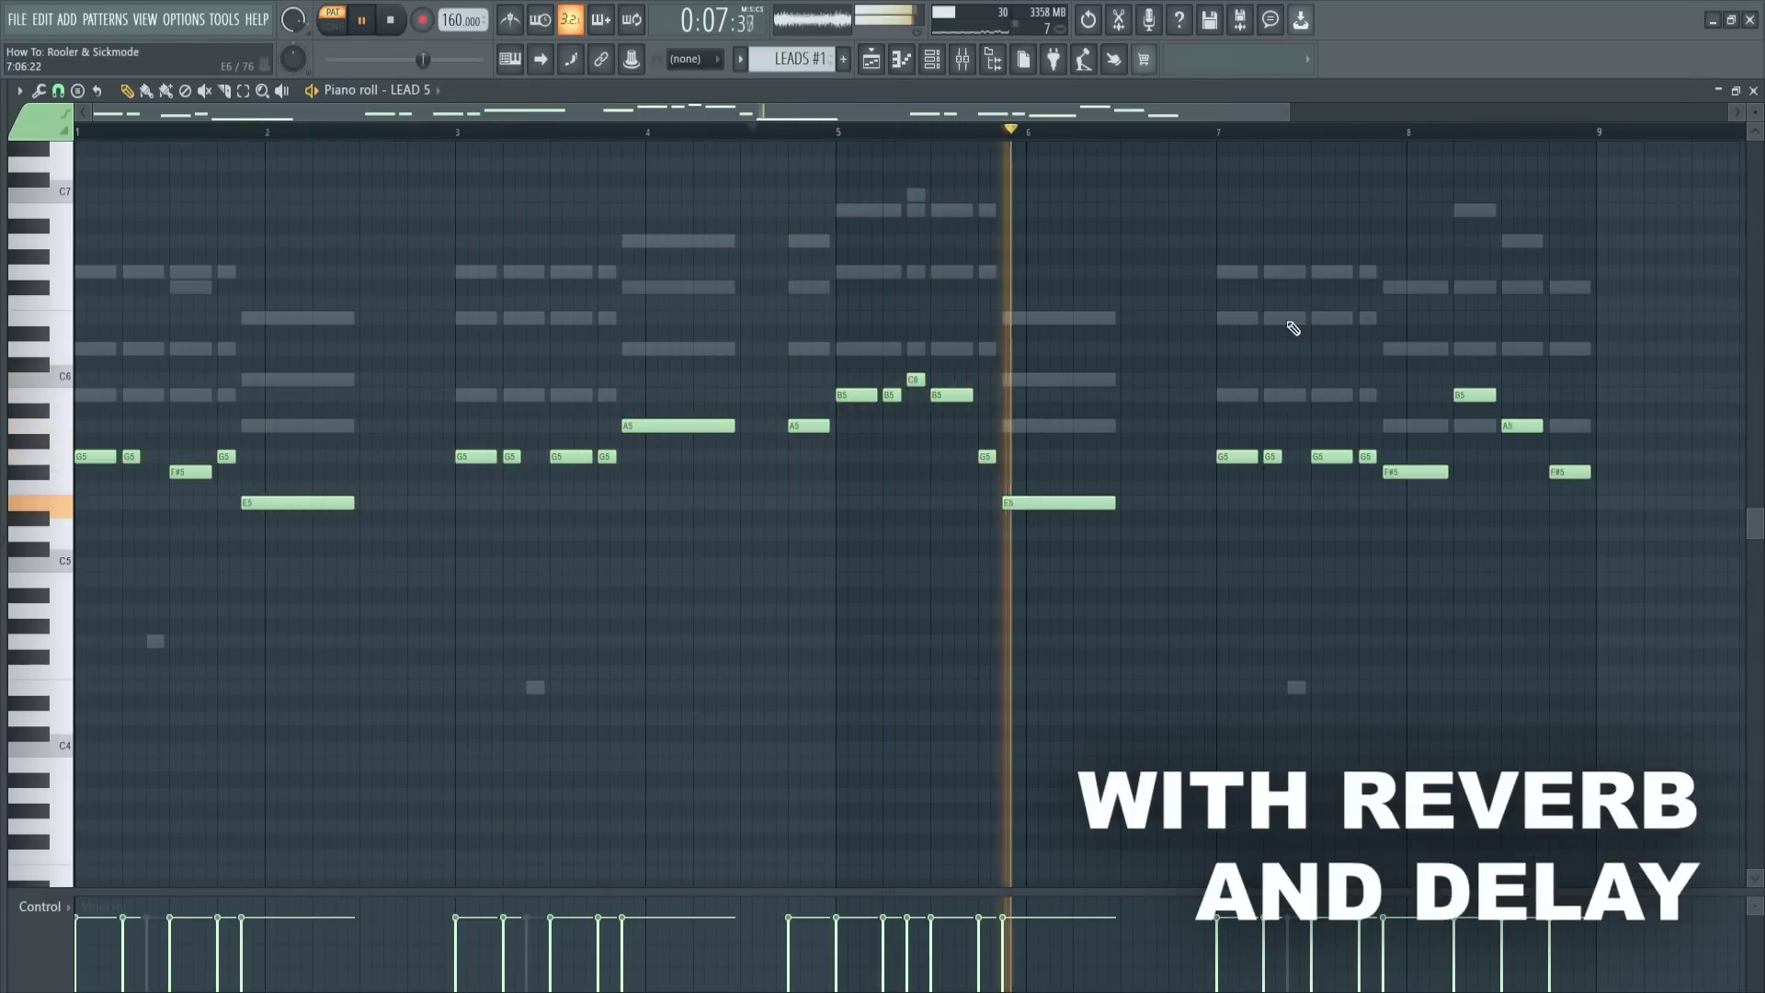
Play the ARP #1 pattern in the piano roll to hear the arpeggio on its own
{"action": "scroll", "coordinate": [1285, 341], "scroll_direction": "down", "scroll_amount": 2}
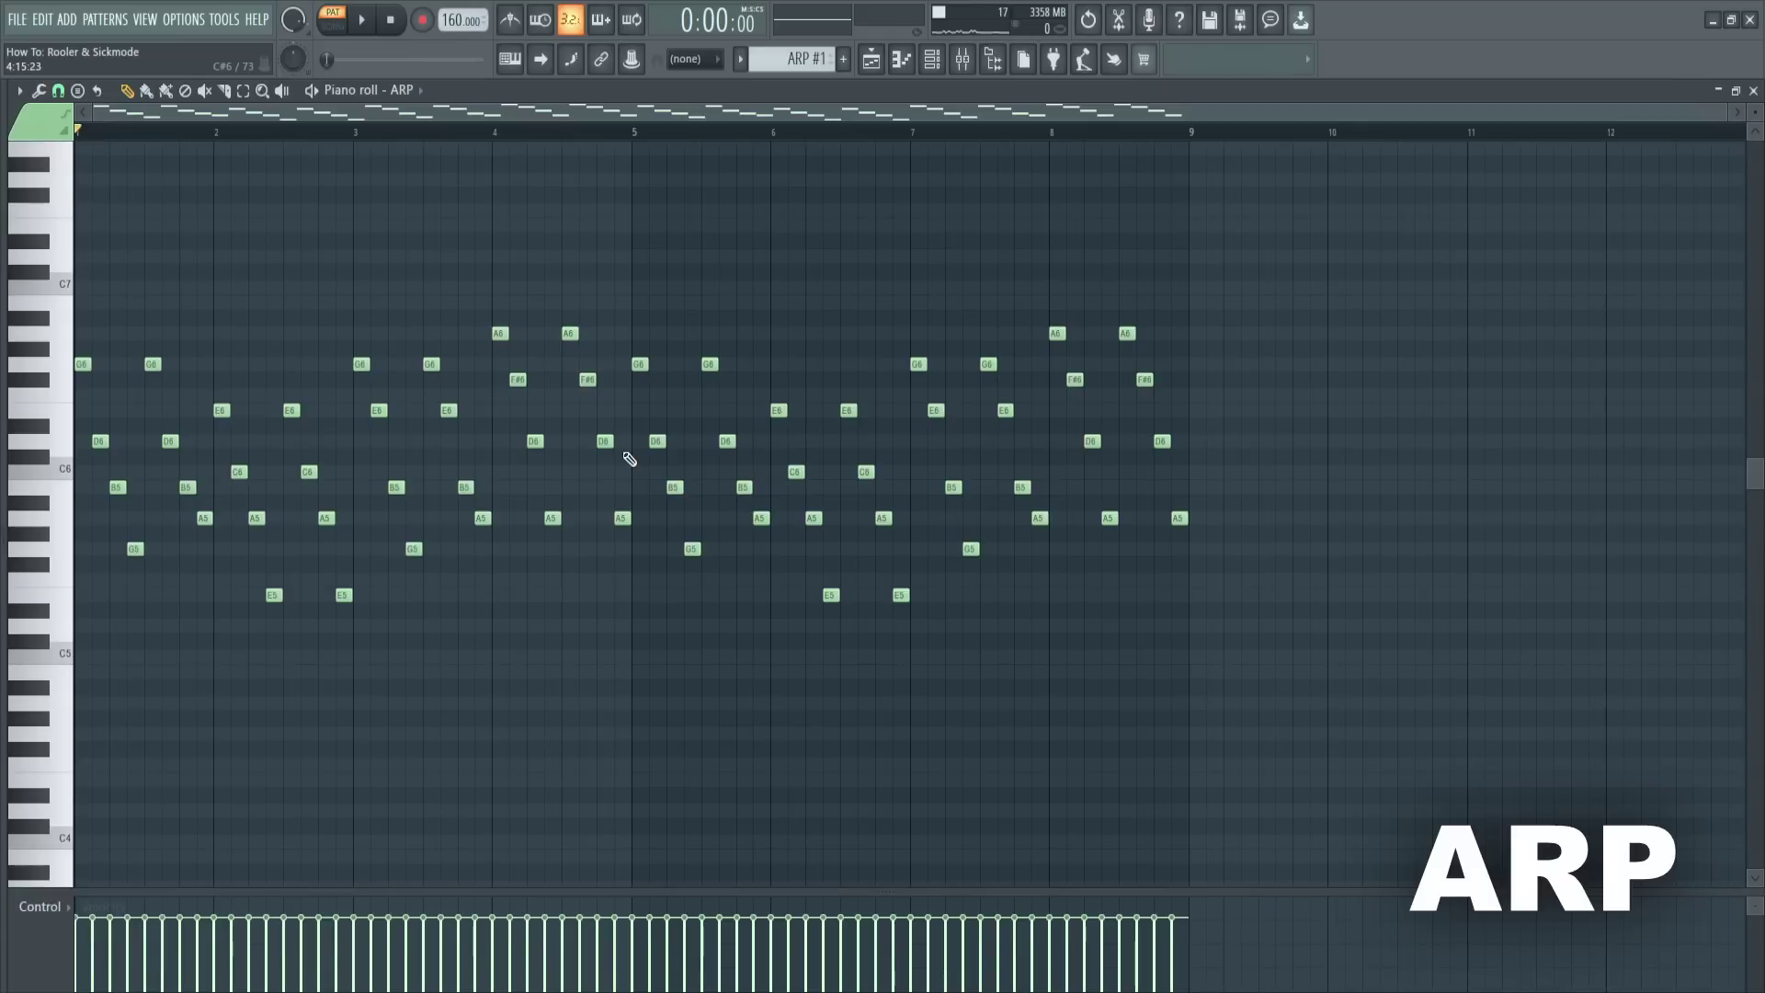
{"action": "key", "text": "space"}
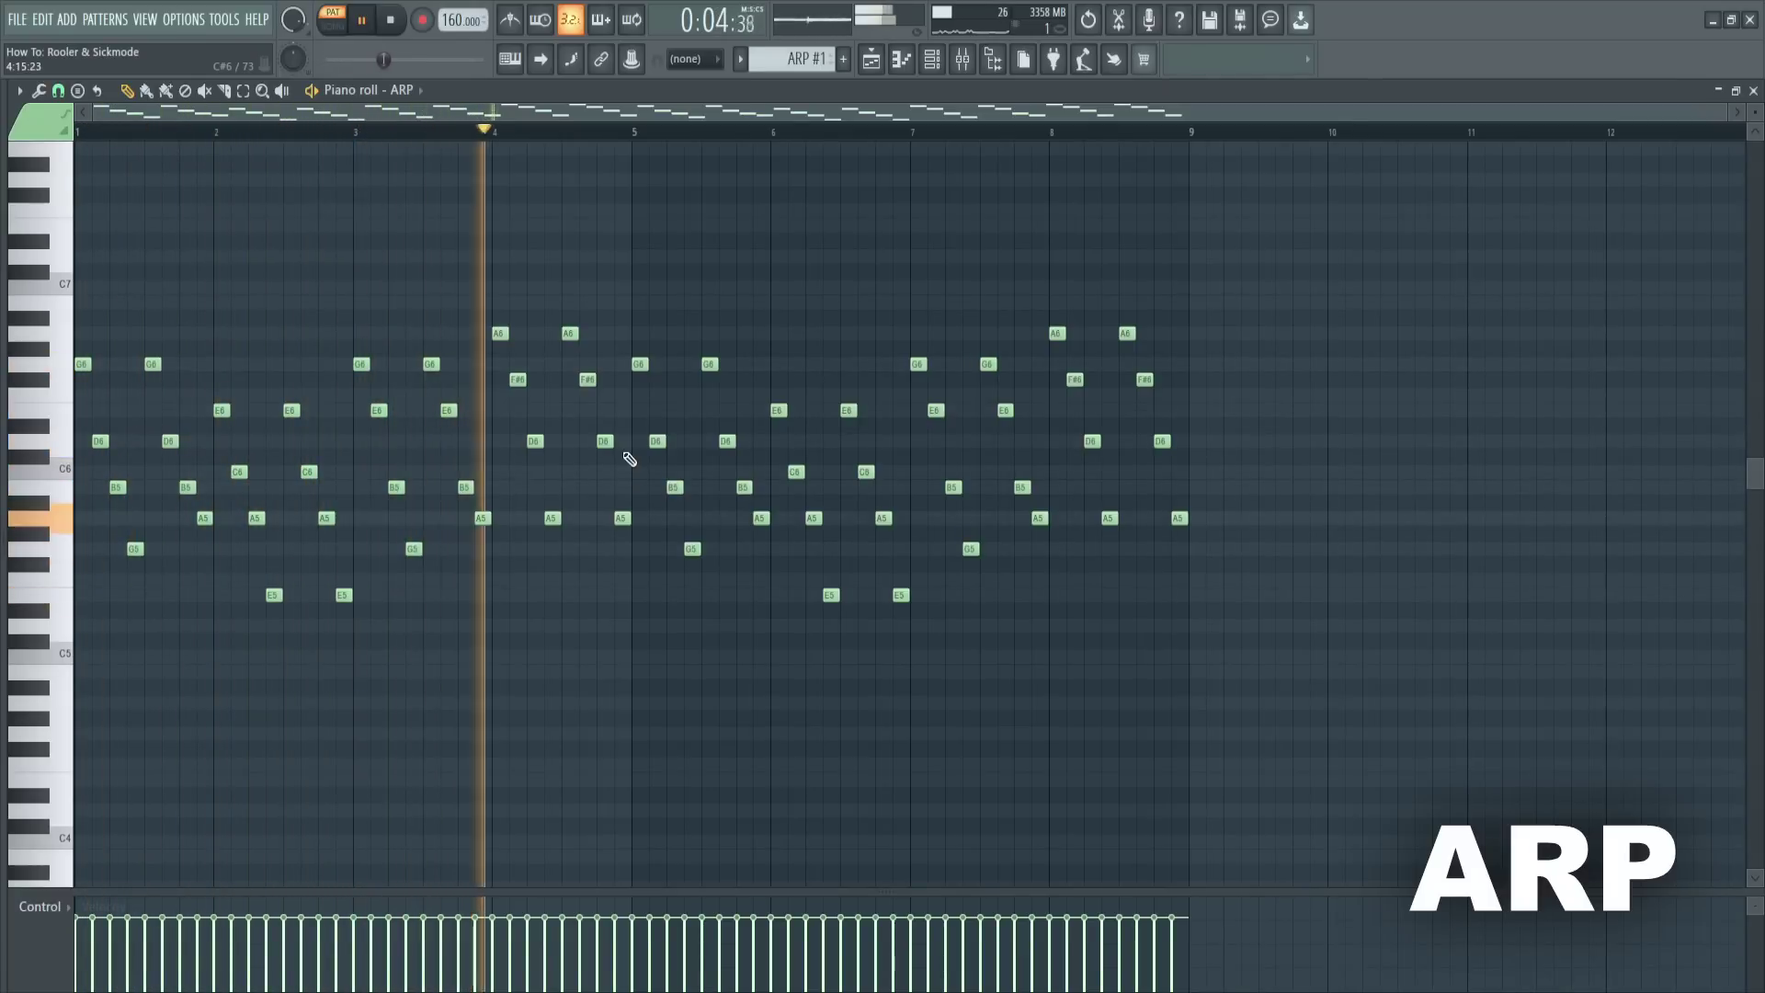
{"action": "key", "text": "space"}
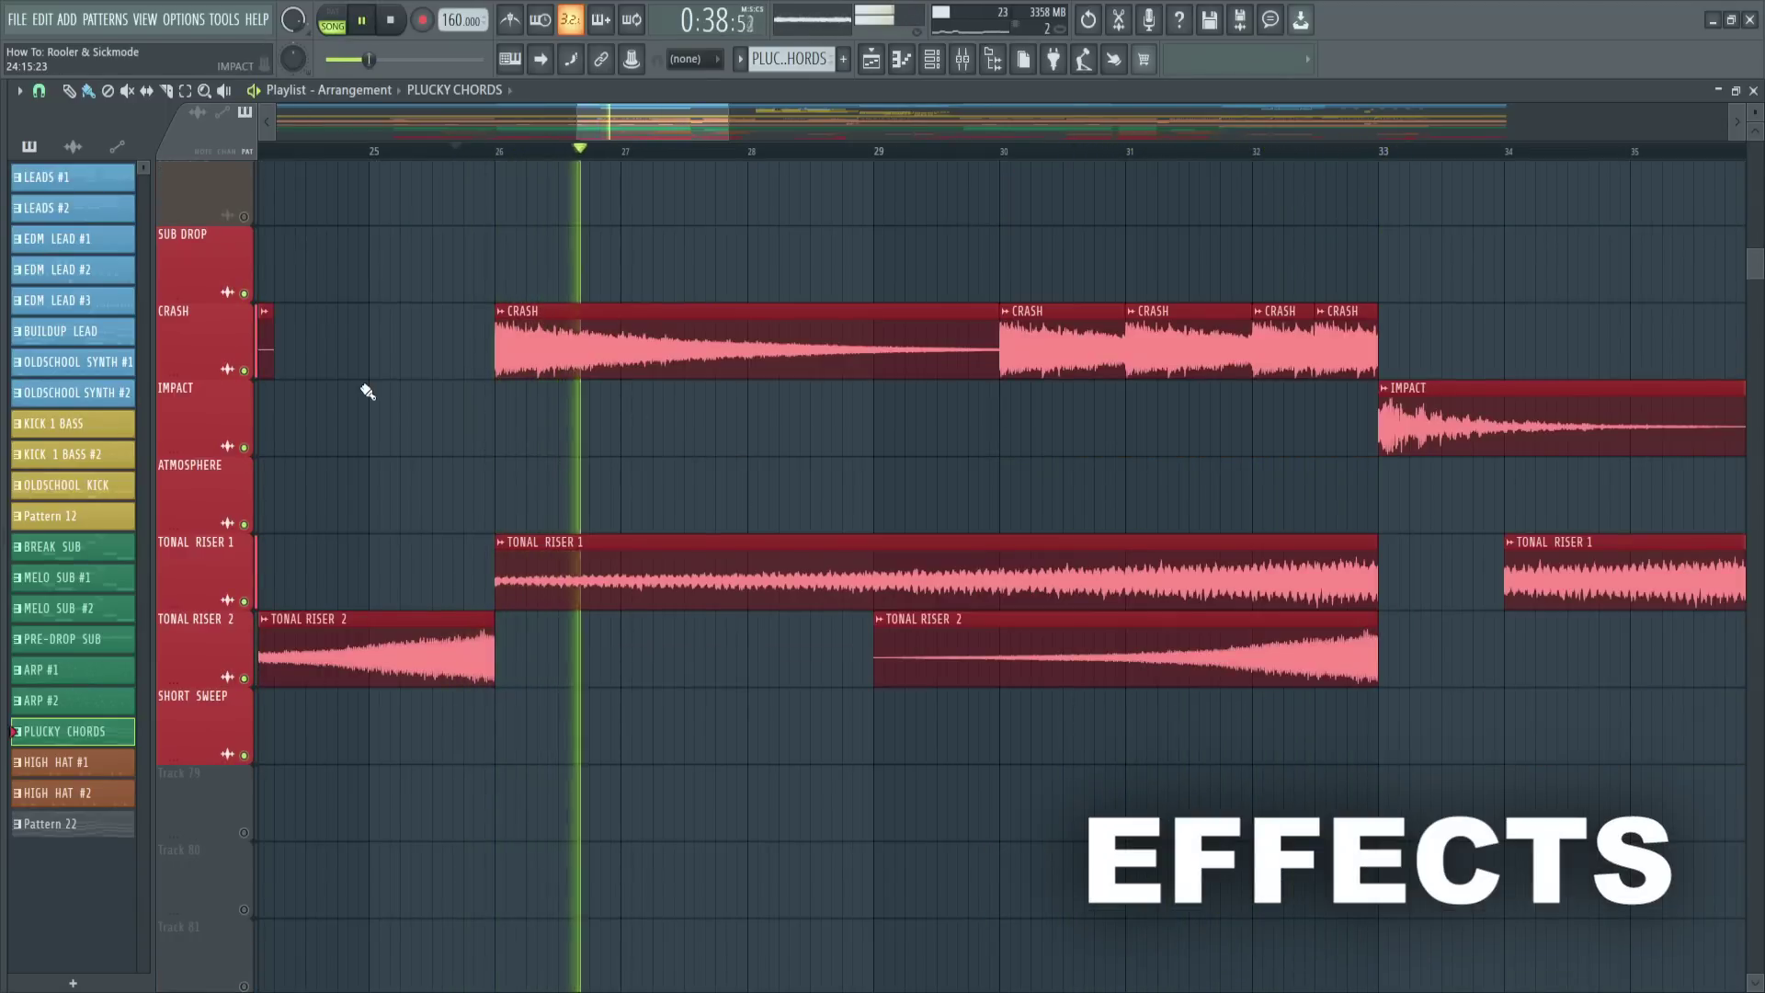
Listen to the effects tracks with the crashes and tonal risers, moving playback to between bars 30 and 31
{"action": "scroll", "coordinate": [368, 392], "scroll_direction": "up", "scroll_amount": 1}
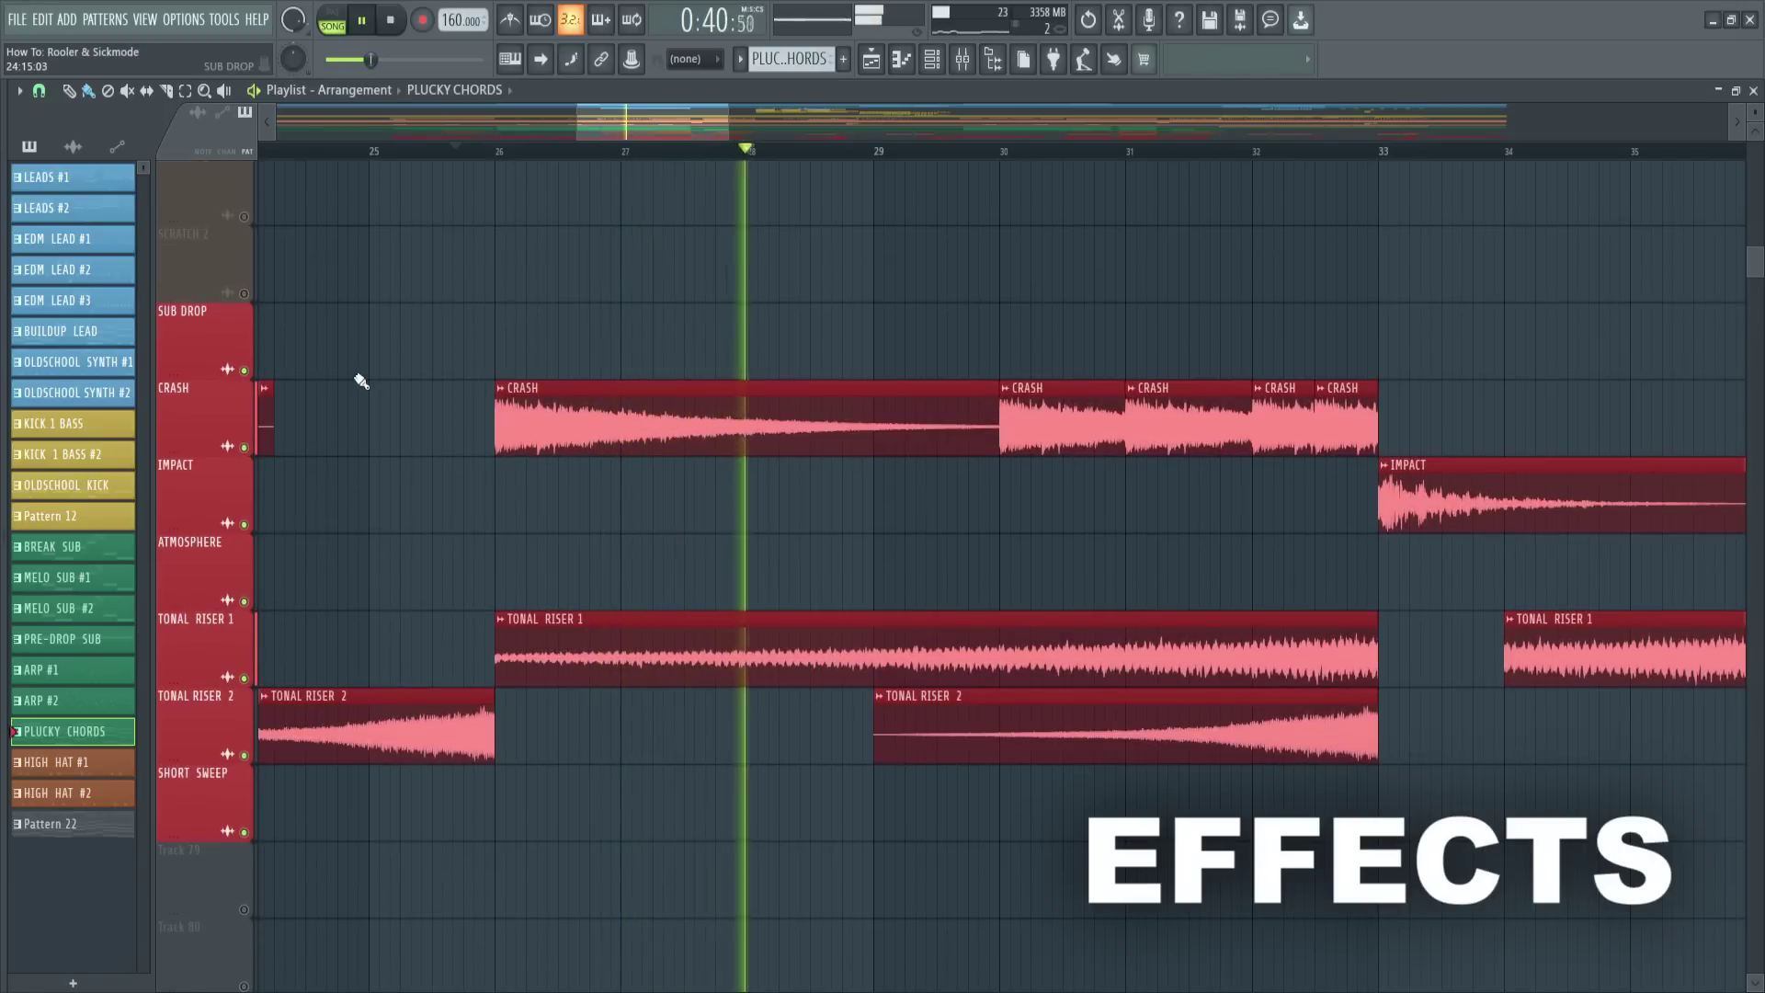
{"action": "left_click", "coordinate": [1078, 152]}
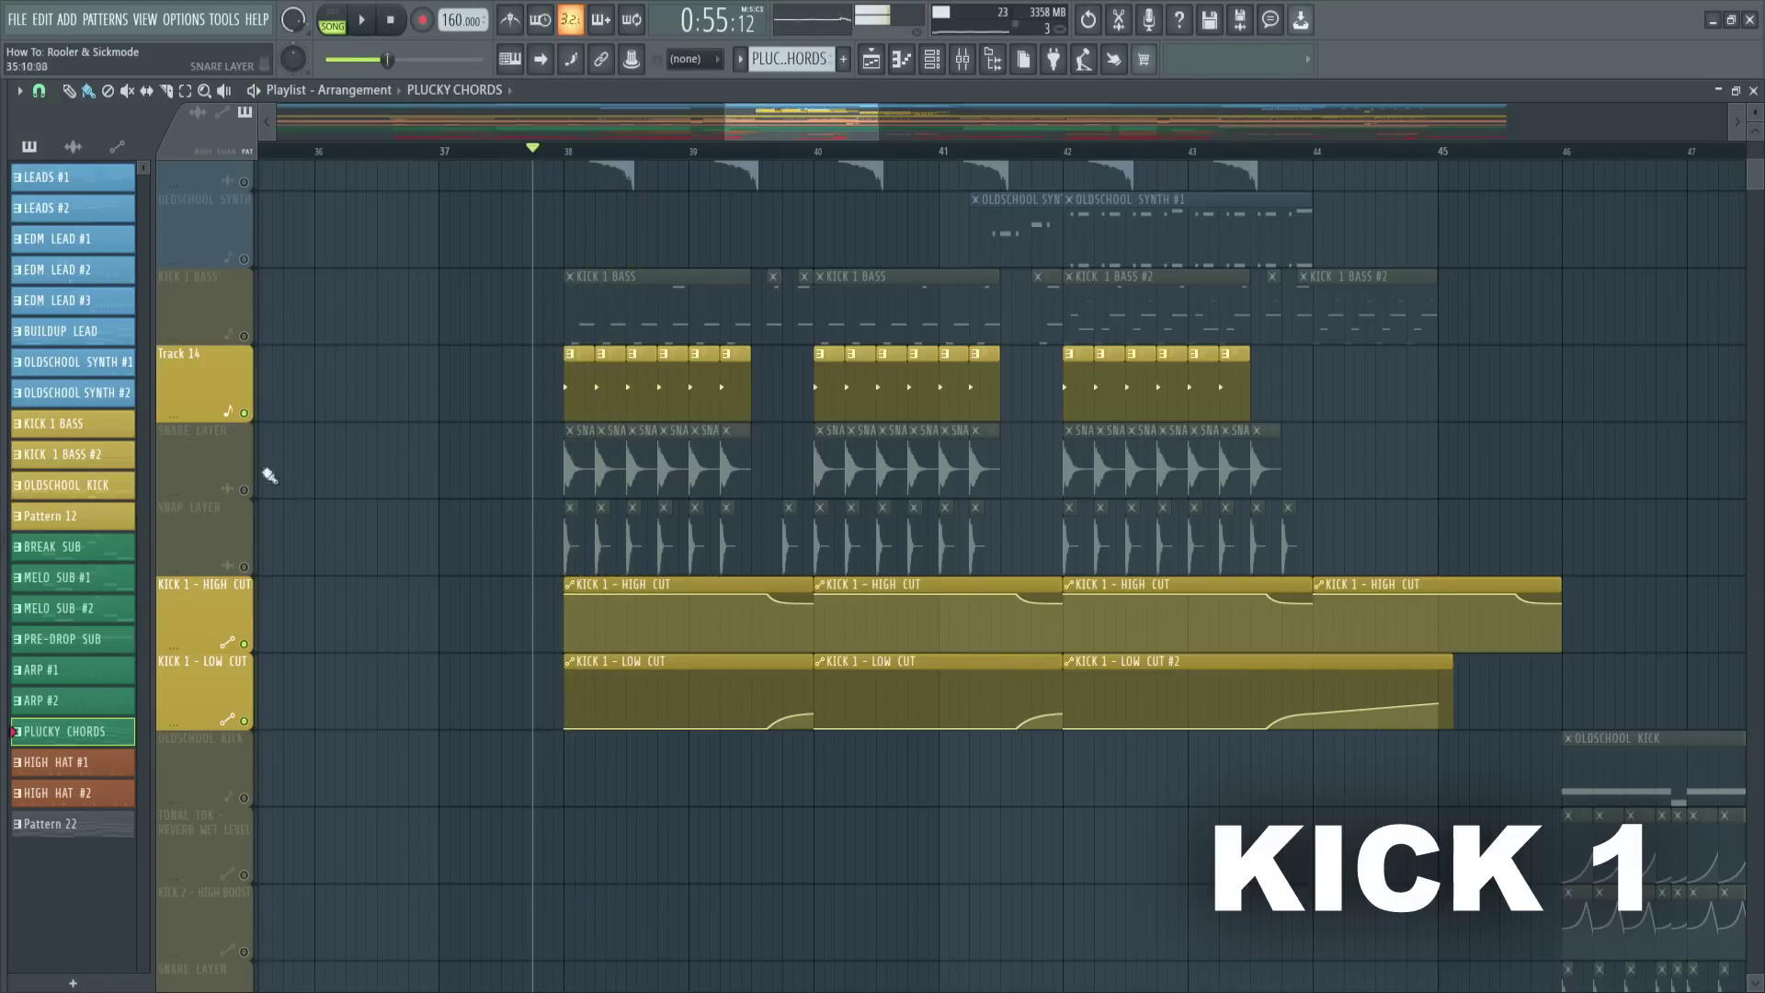
Unmute the SNARE LAYER track, mute Track 14 and play the Kick 1 section
{"action": "left_click", "coordinate": [243, 490]}
{"action": "left_click", "coordinate": [244, 413]}
{"action": "key", "text": "space"}
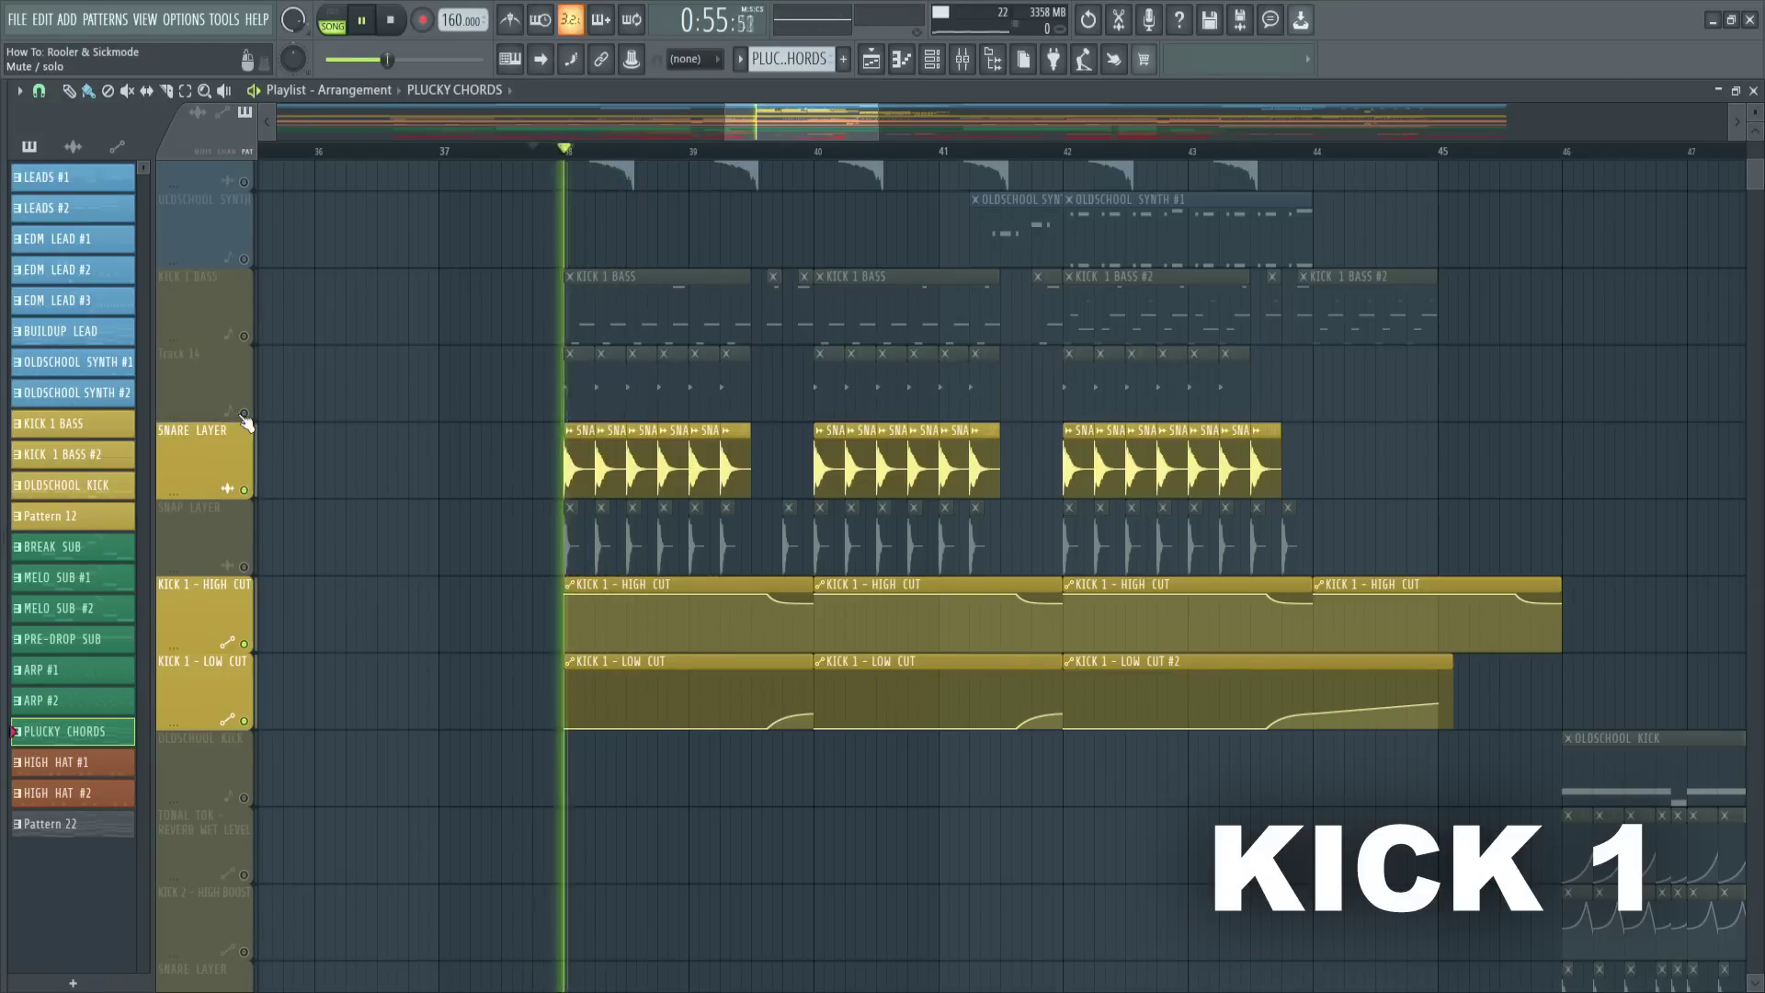
Mute the SNARE LAYER track and listen to the SNAP LAYER track in the Kick 1 section
{"action": "key", "text": "space"}
{"action": "left_click", "coordinate": [244, 490]}
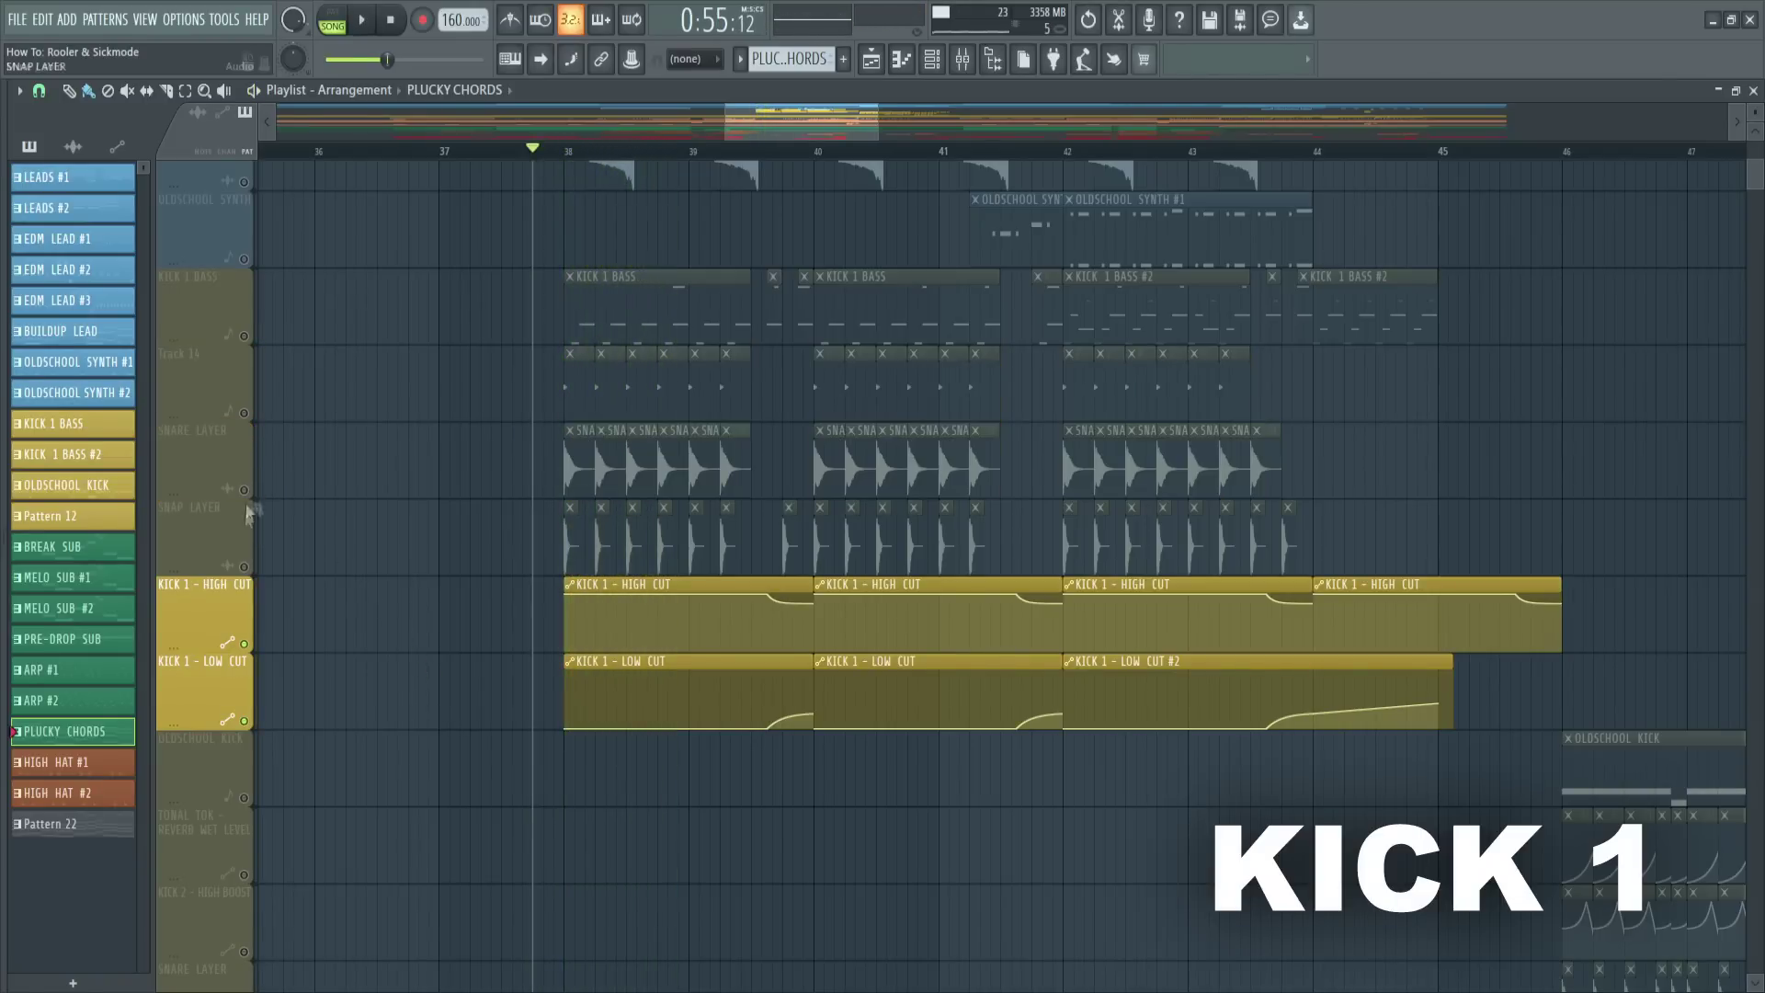
{"action": "left_click", "coordinate": [249, 502]}
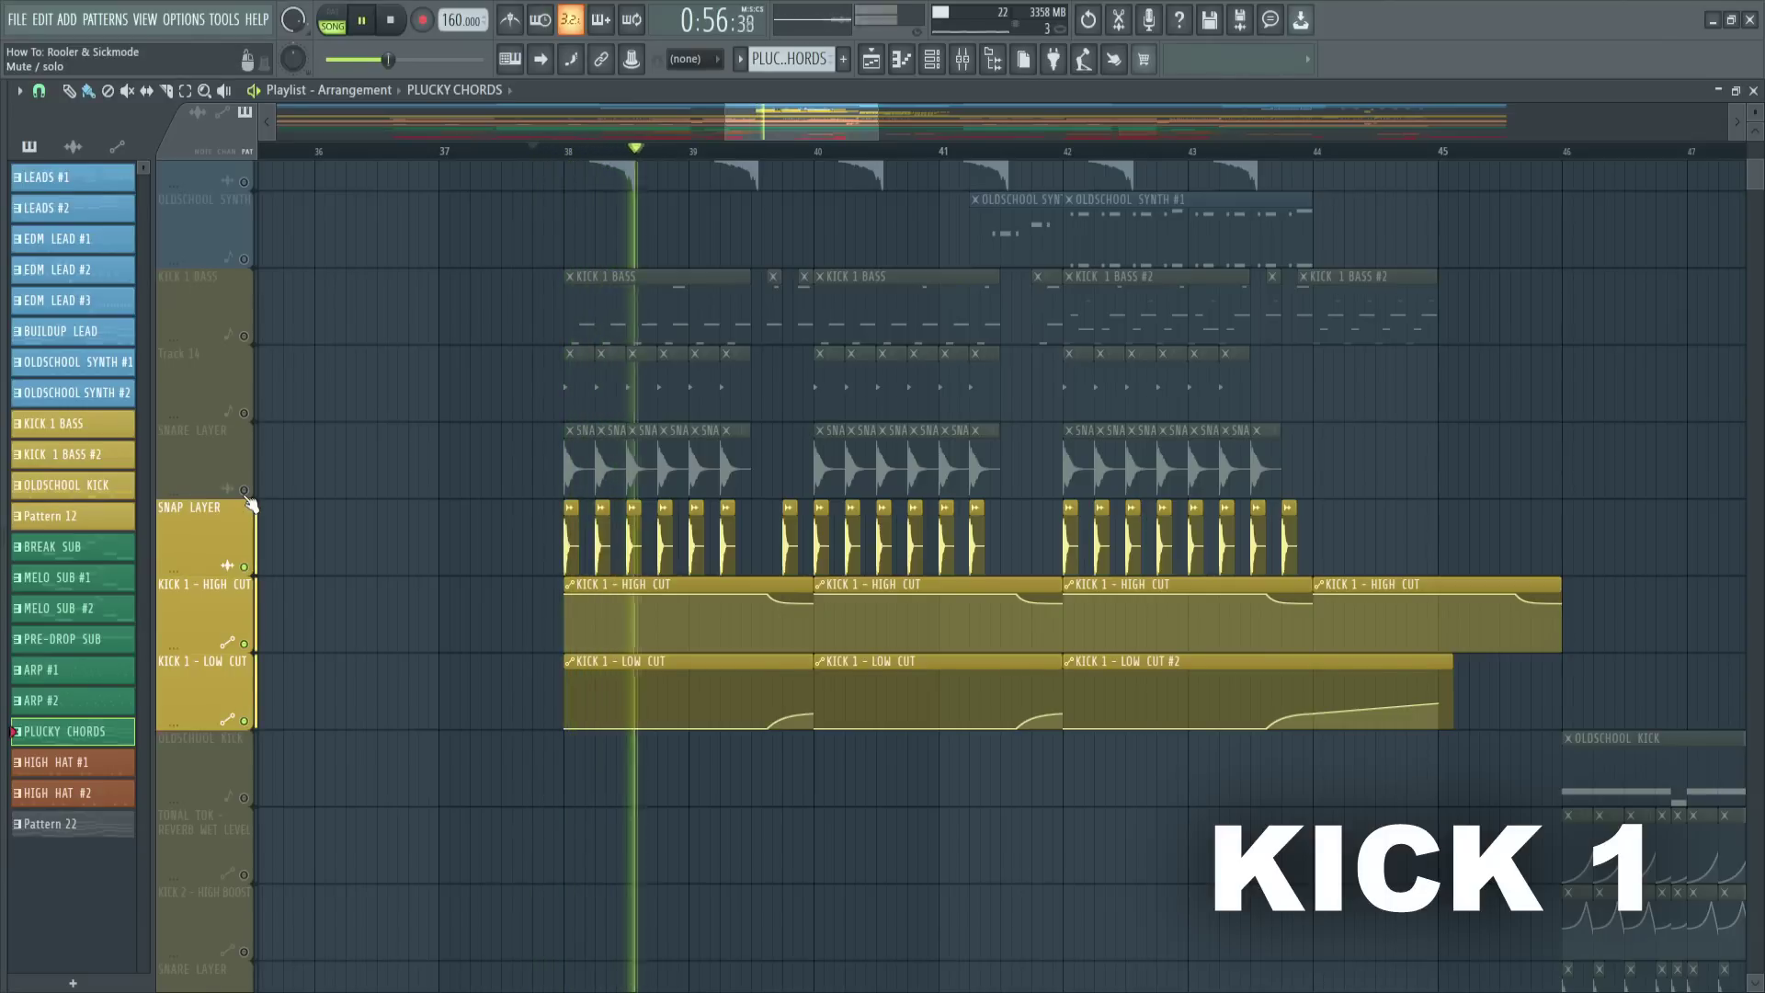
Play the KICK 1 BASS track with its high cut and low cut automation, keeping the snare and snap layers muted
{"action": "left_click", "coordinate": [244, 490]}
{"action": "left_click", "coordinate": [244, 413]}
{"action": "key", "text": "space"}
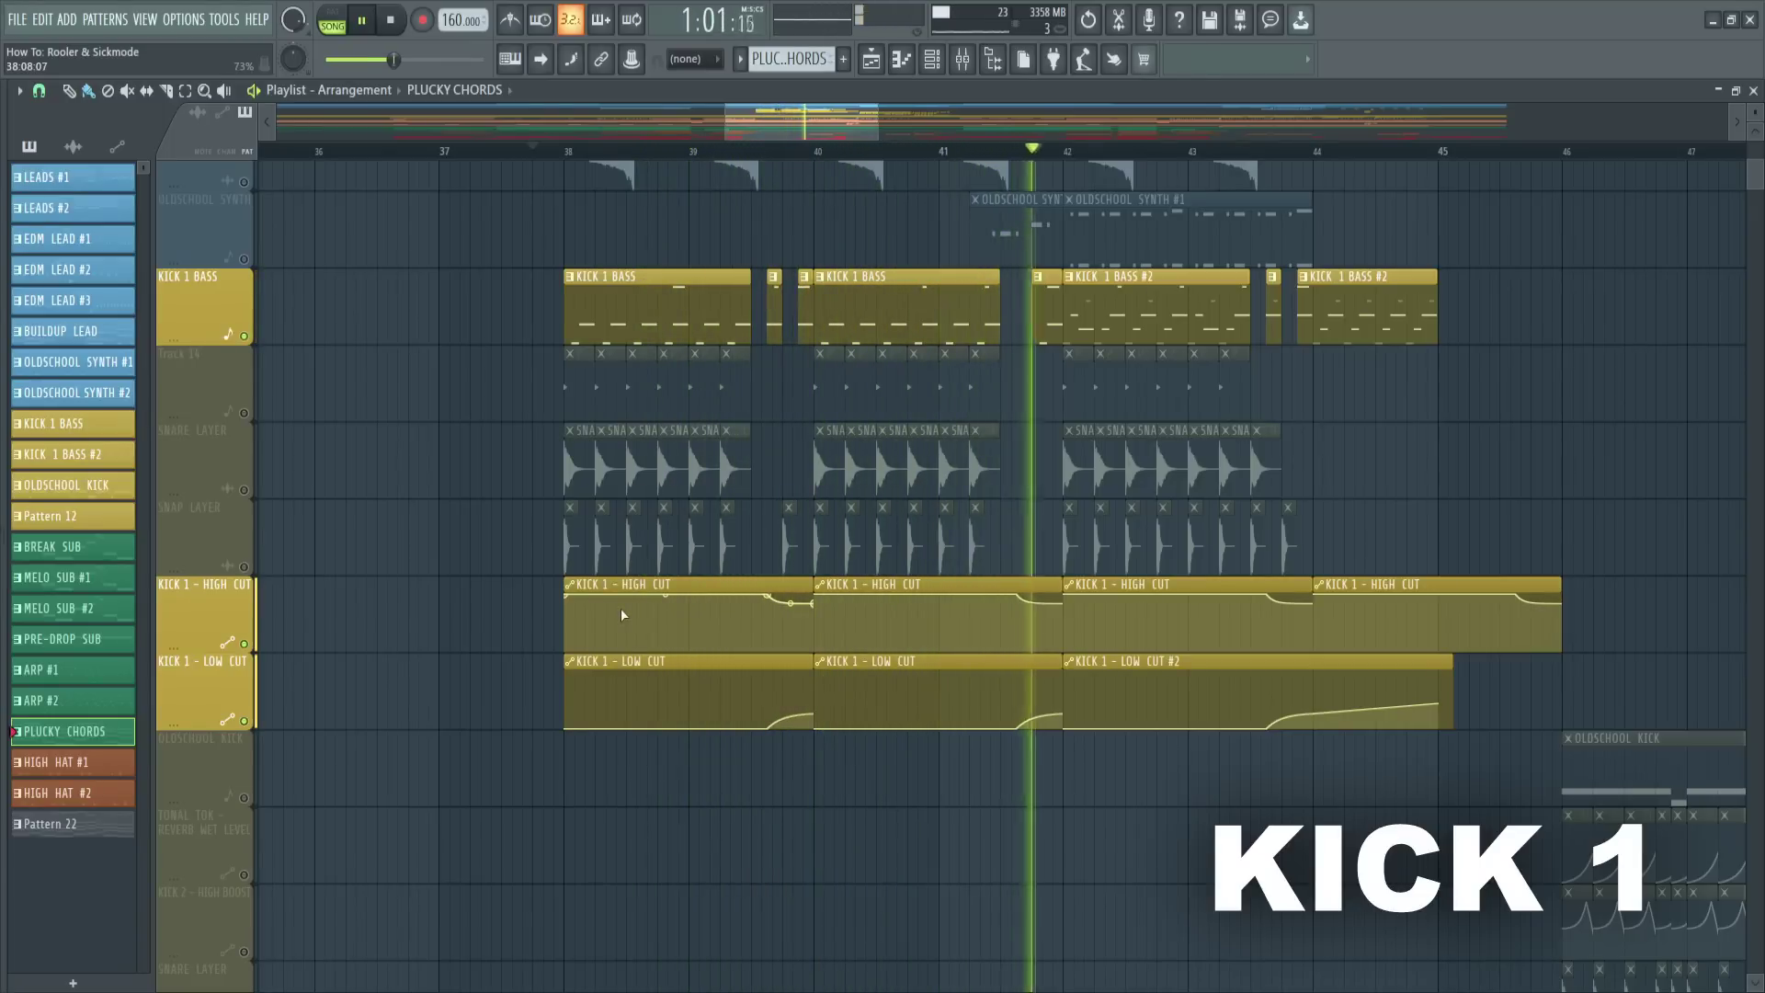
Listen to the vocal chops with their reverb automation, and to the percussion and scratch tracks
{"action": "key", "text": "space"}
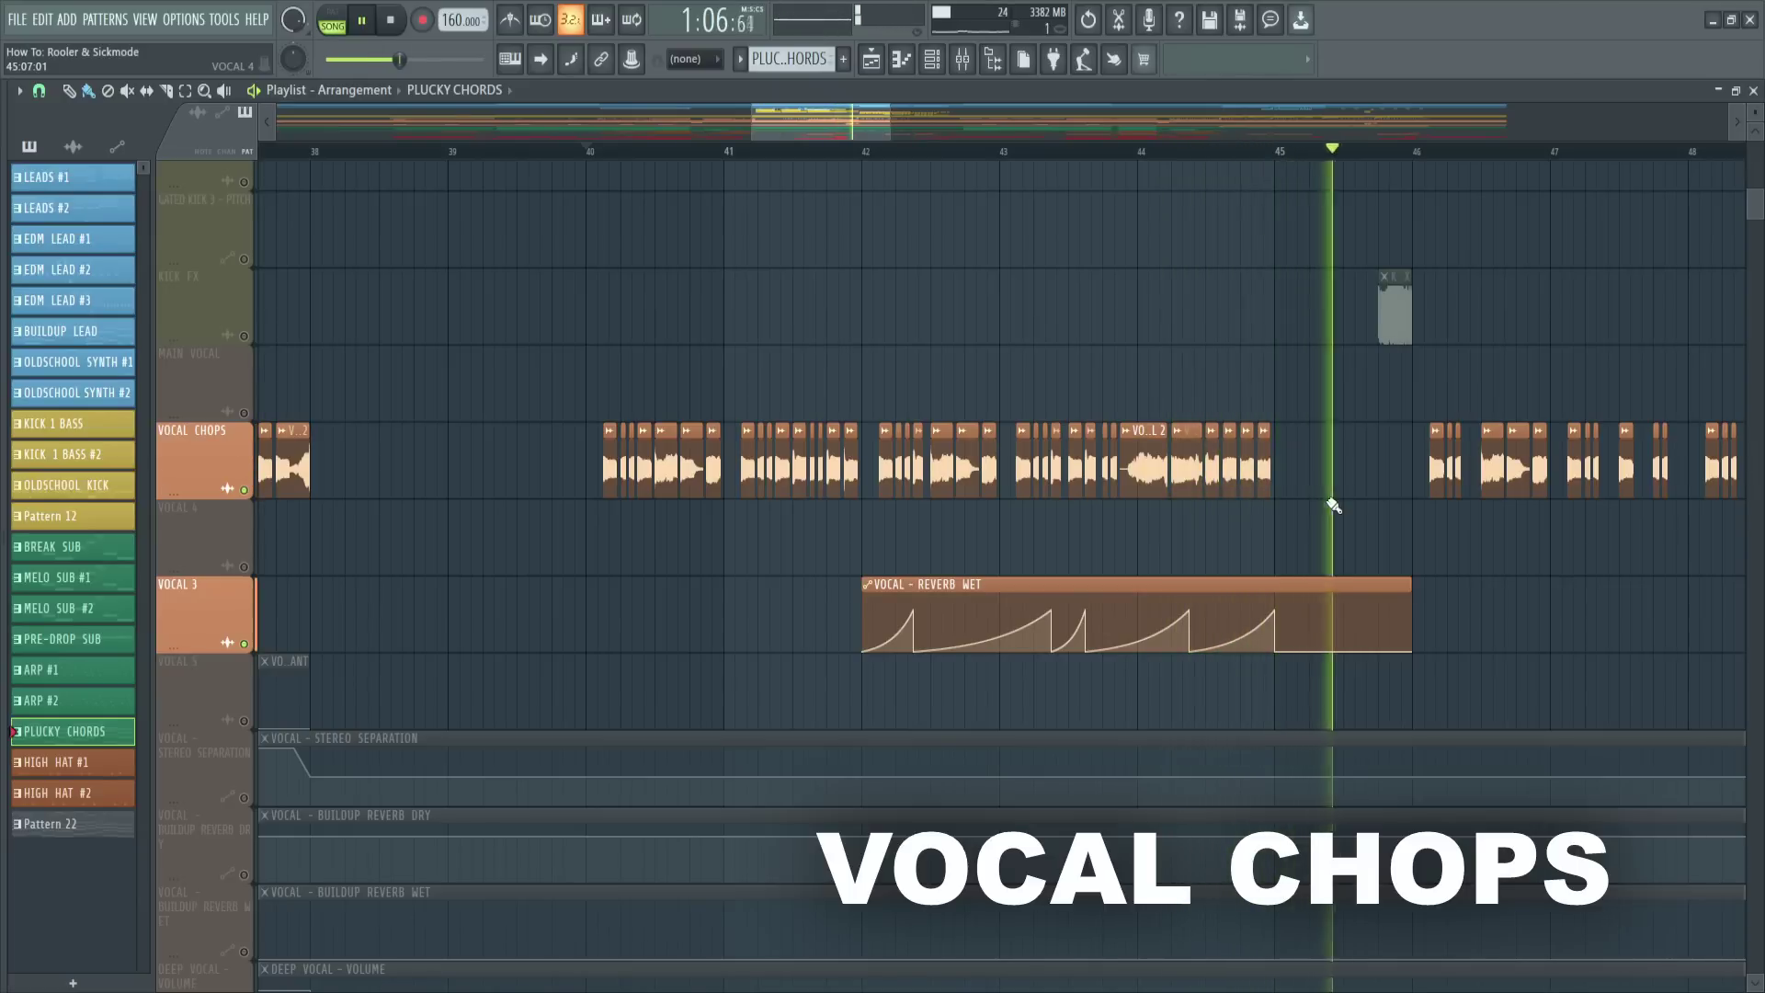
{"action": "key", "text": "space"}
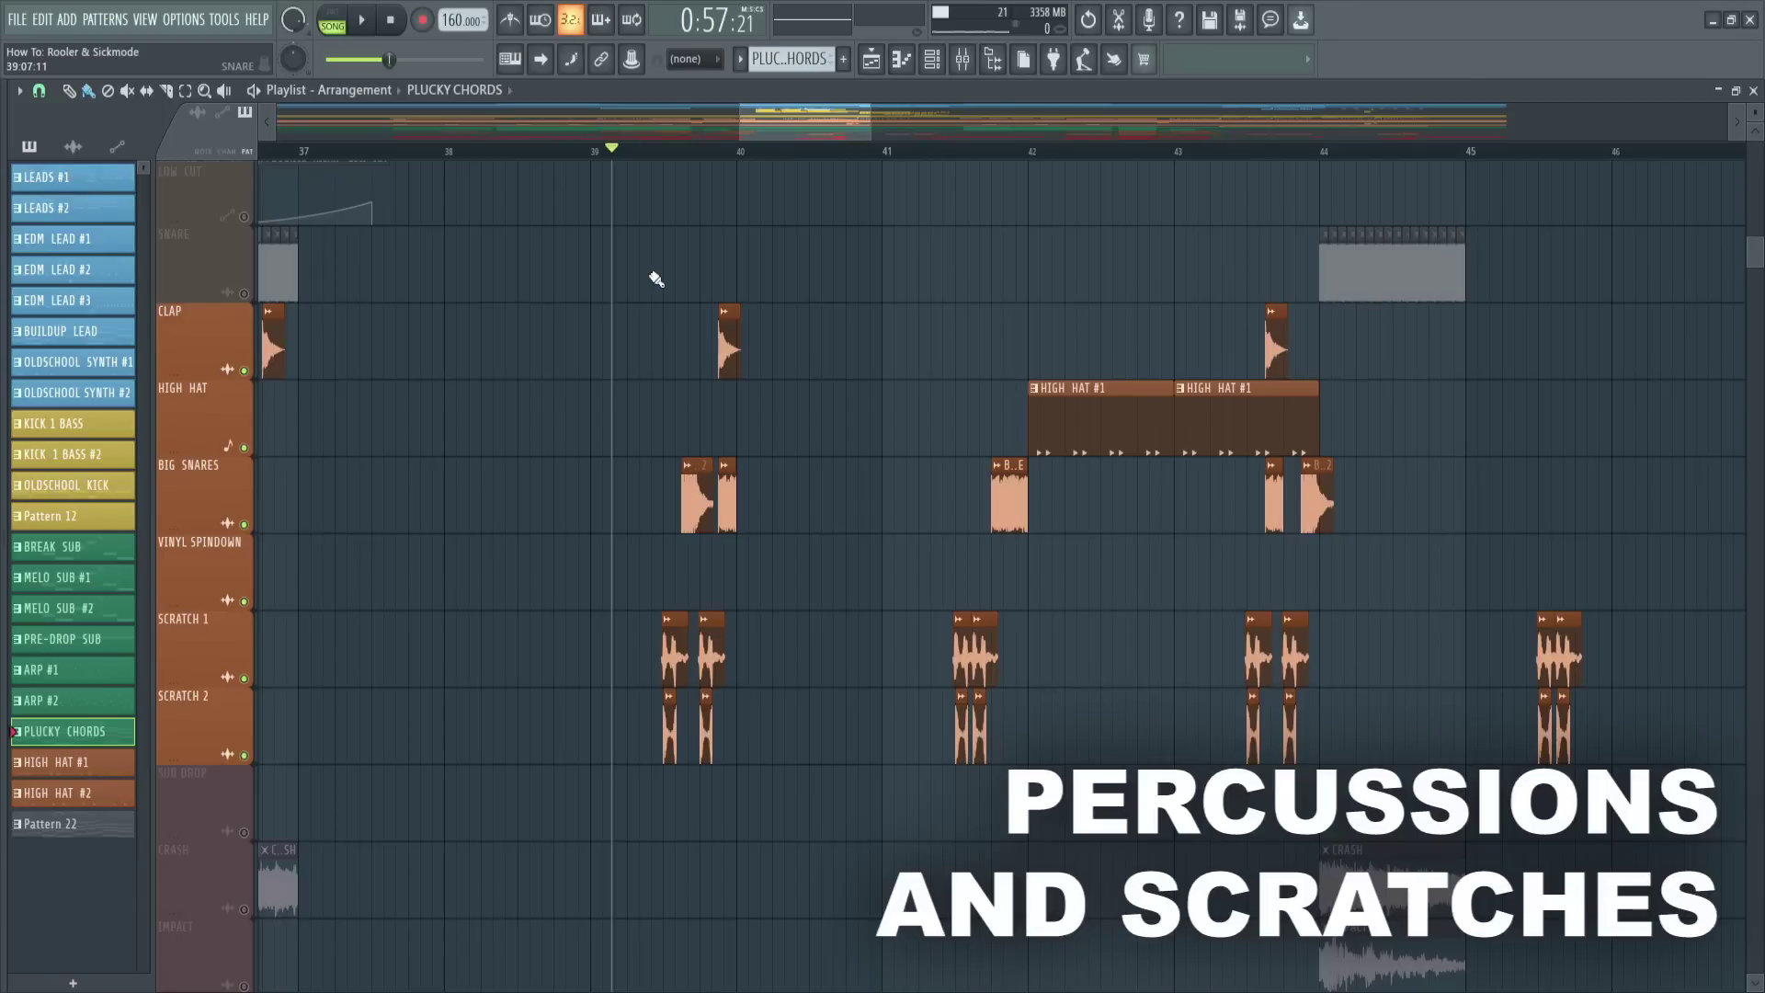
{"action": "key", "text": "space"}
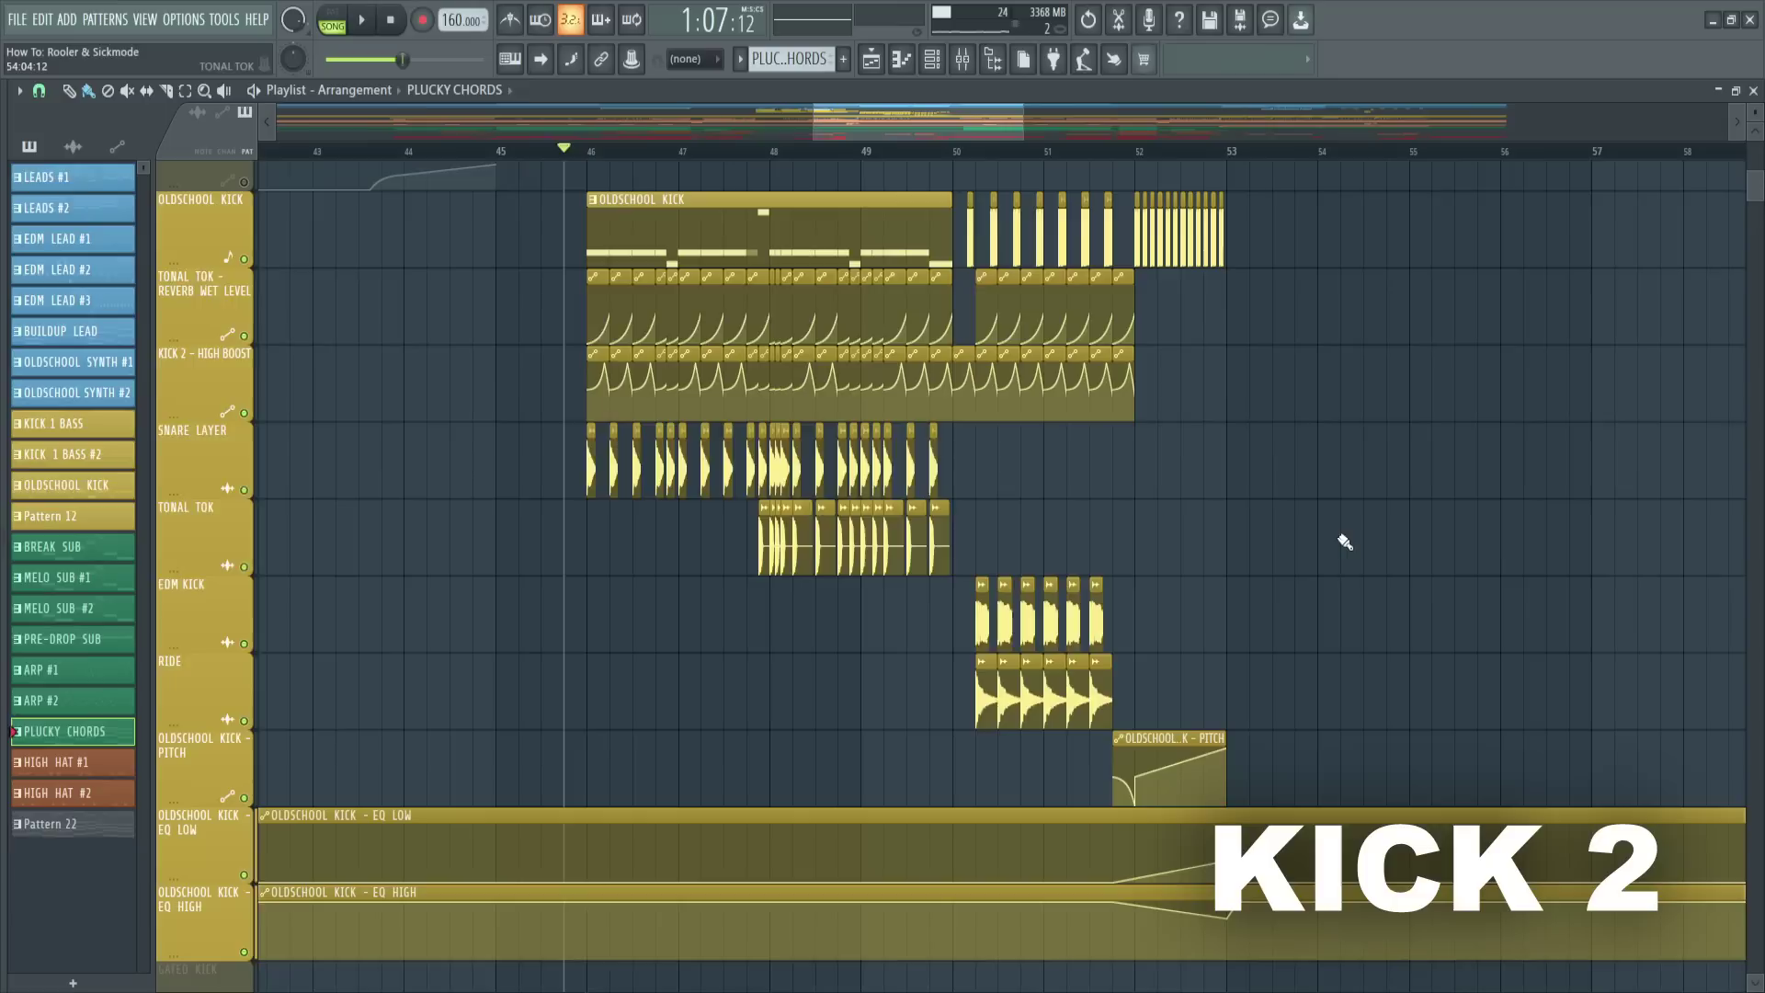
Play the Kick 2 section and toggle the KICK 2 - HIGH BOOST automation and individual layers to compare their sound
{"action": "key", "text": "space"}
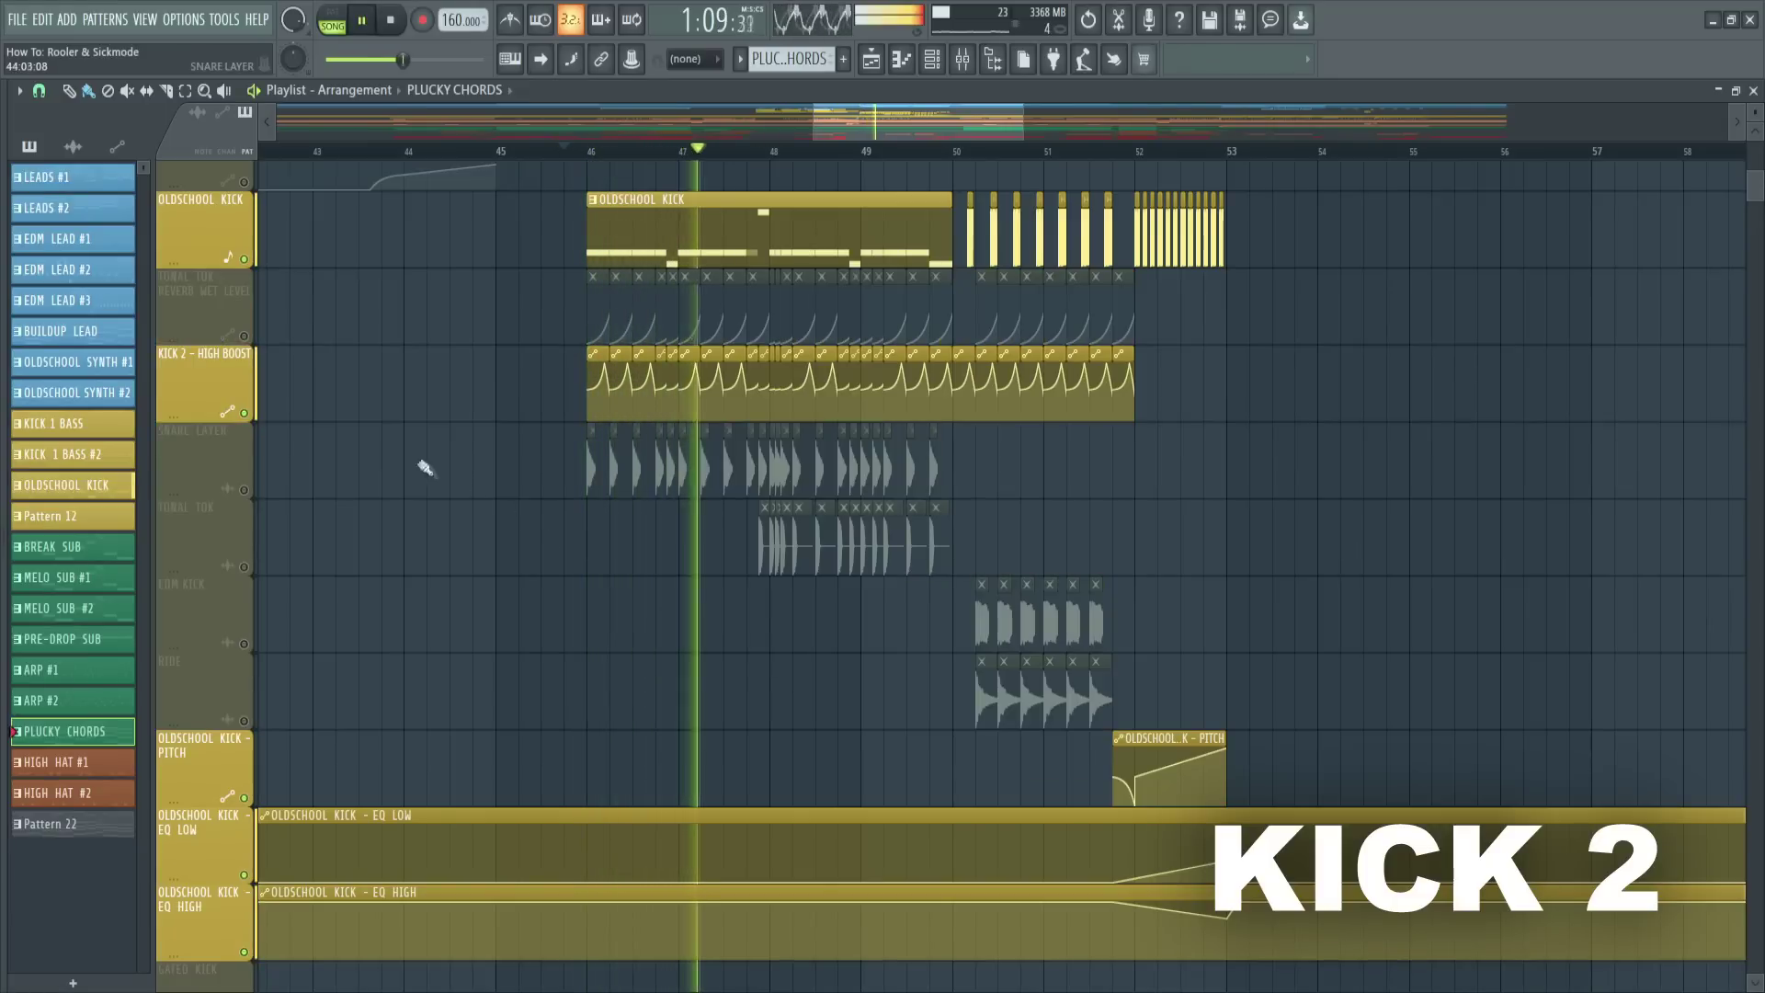
{"action": "left_click", "coordinate": [246, 413]}
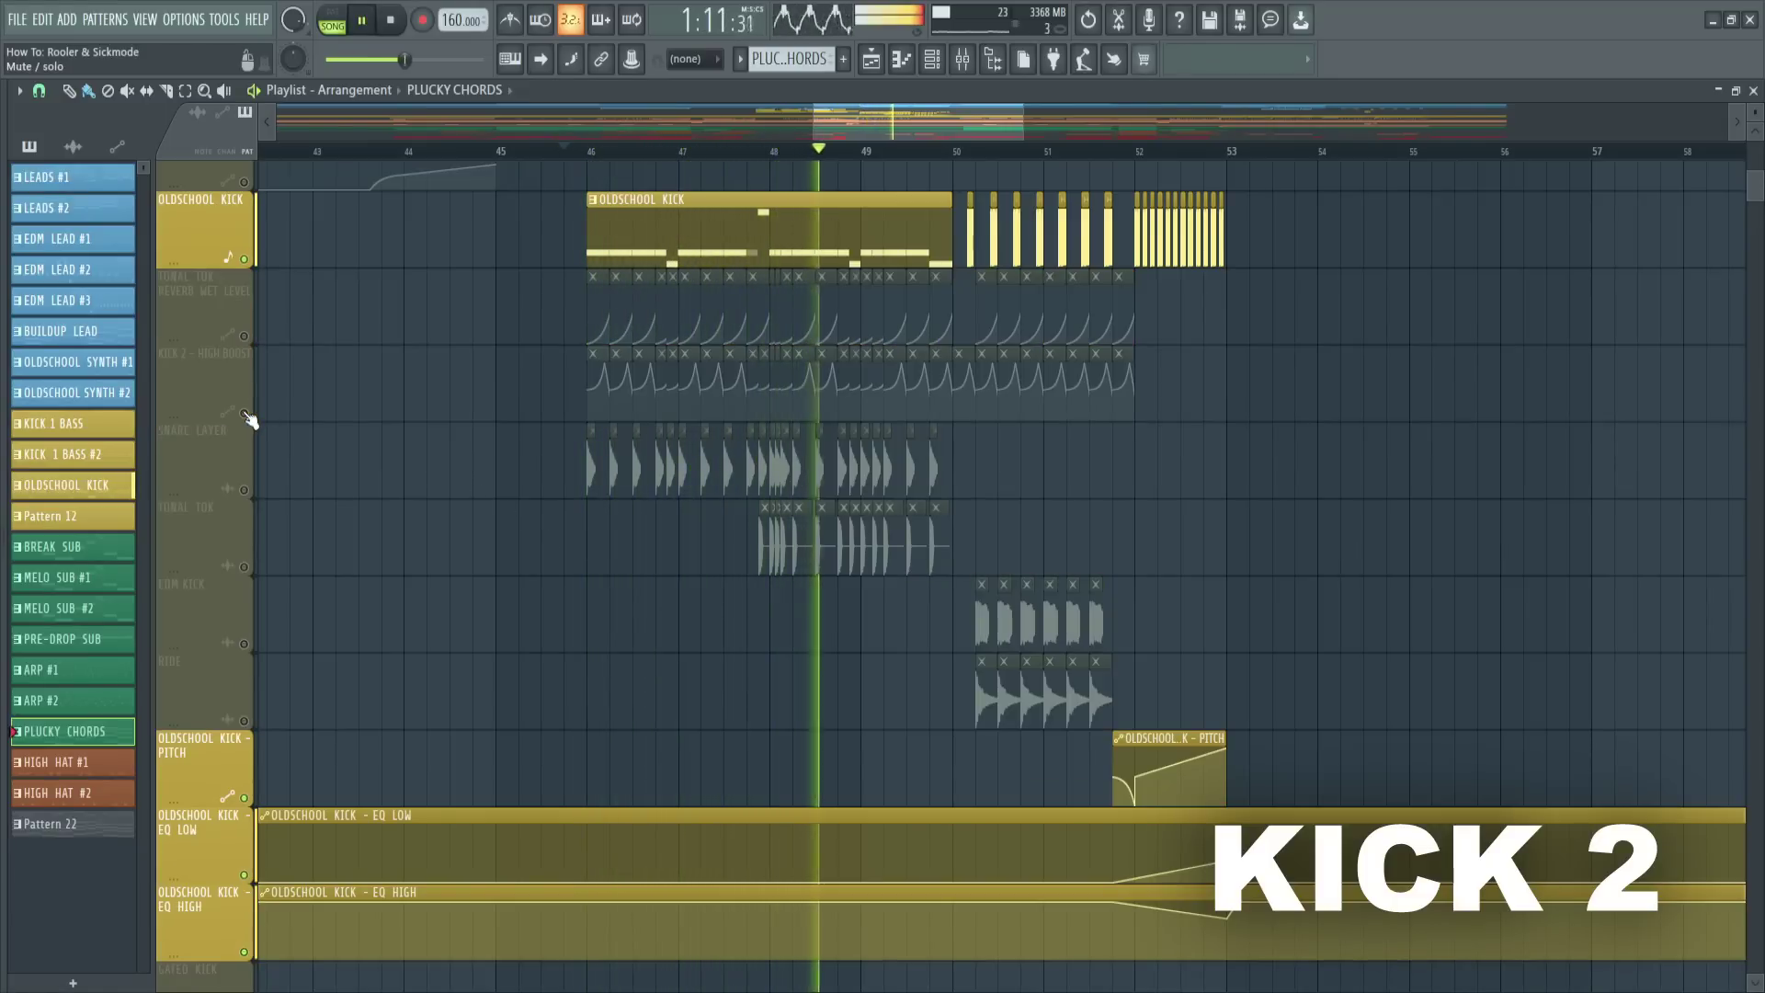
{"action": "left_click", "coordinate": [245, 414]}
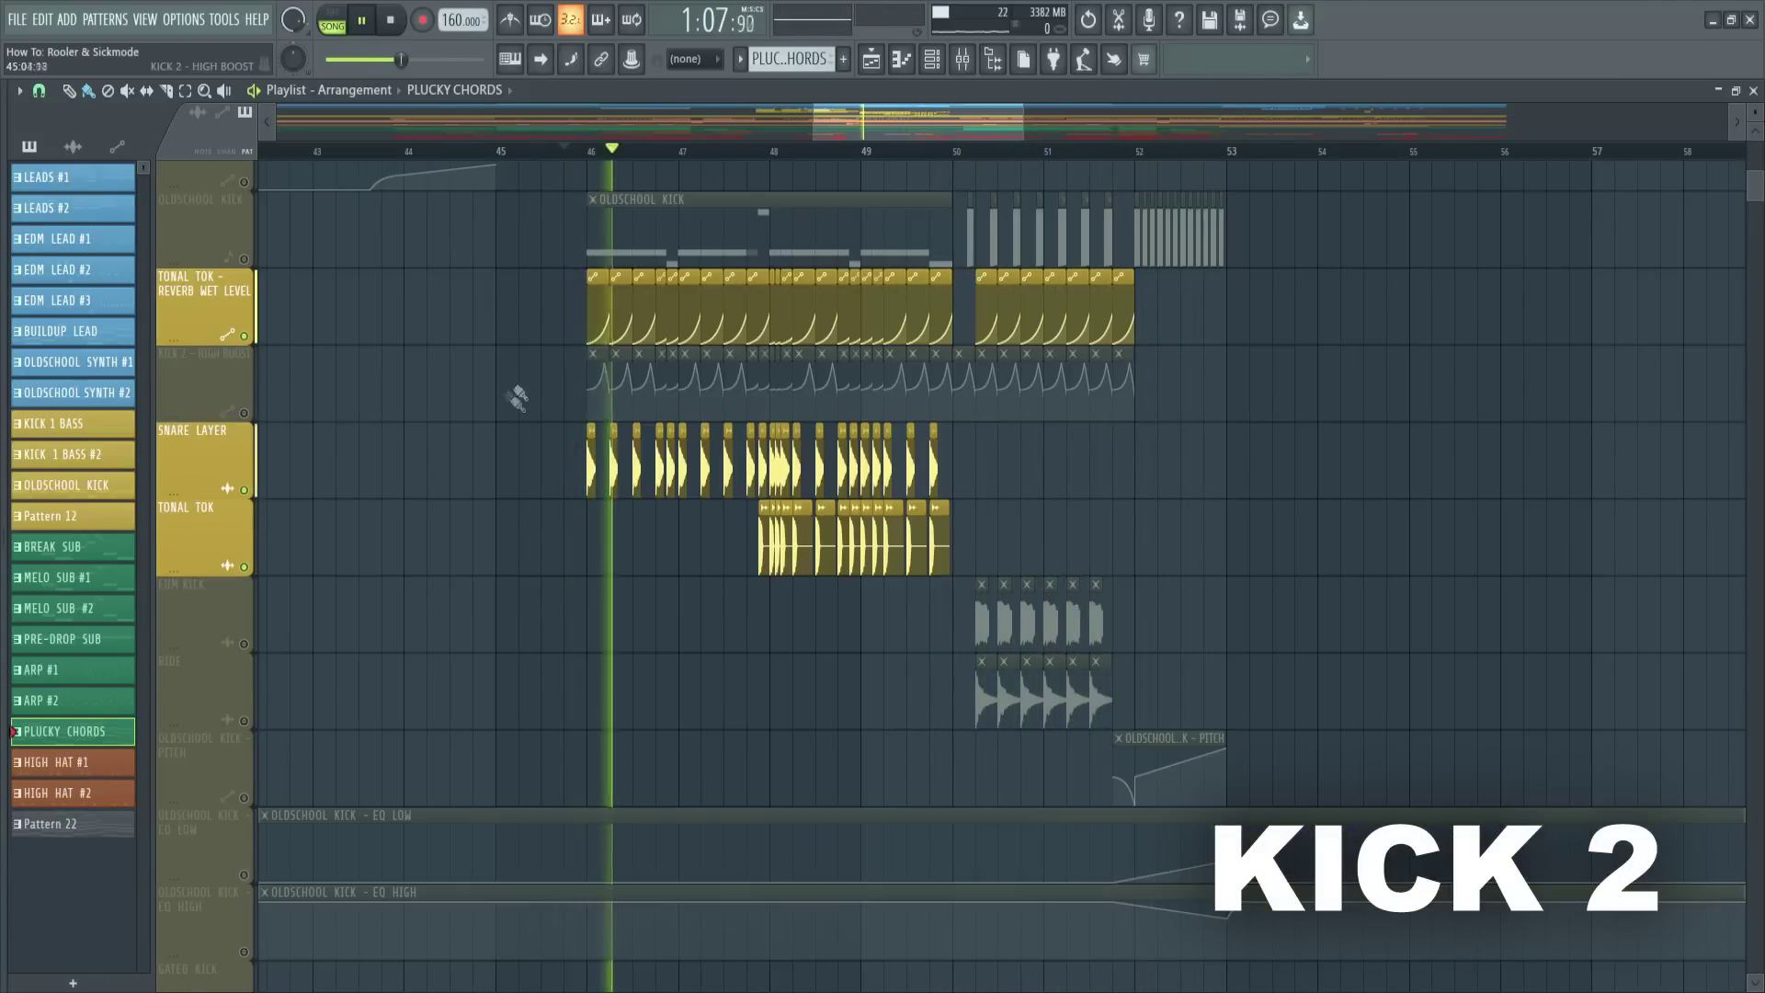
{"action": "left_click", "coordinate": [250, 498]}
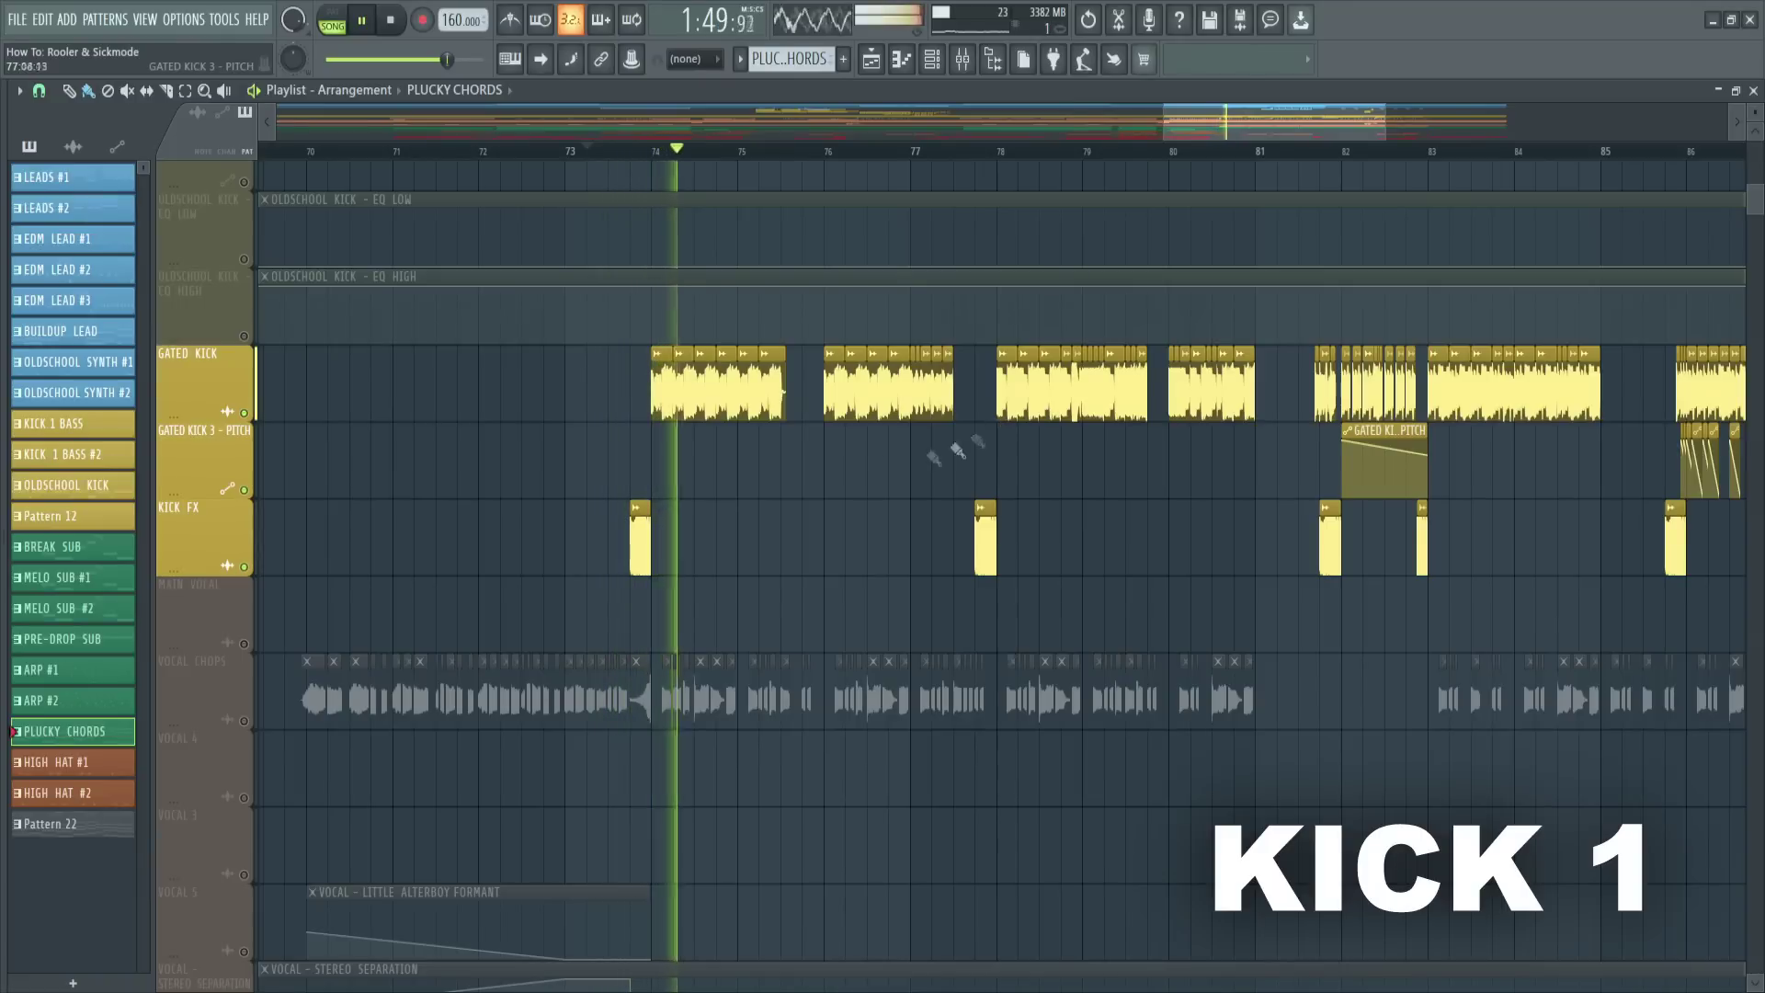
Take a closer look at the GATED KICK clips around bars 75 to 82 while listening to them
{"action": "scroll", "coordinate": [711, 455], "scroll_direction": "up", "scroll_amount": 3, "text": "ctrl"}
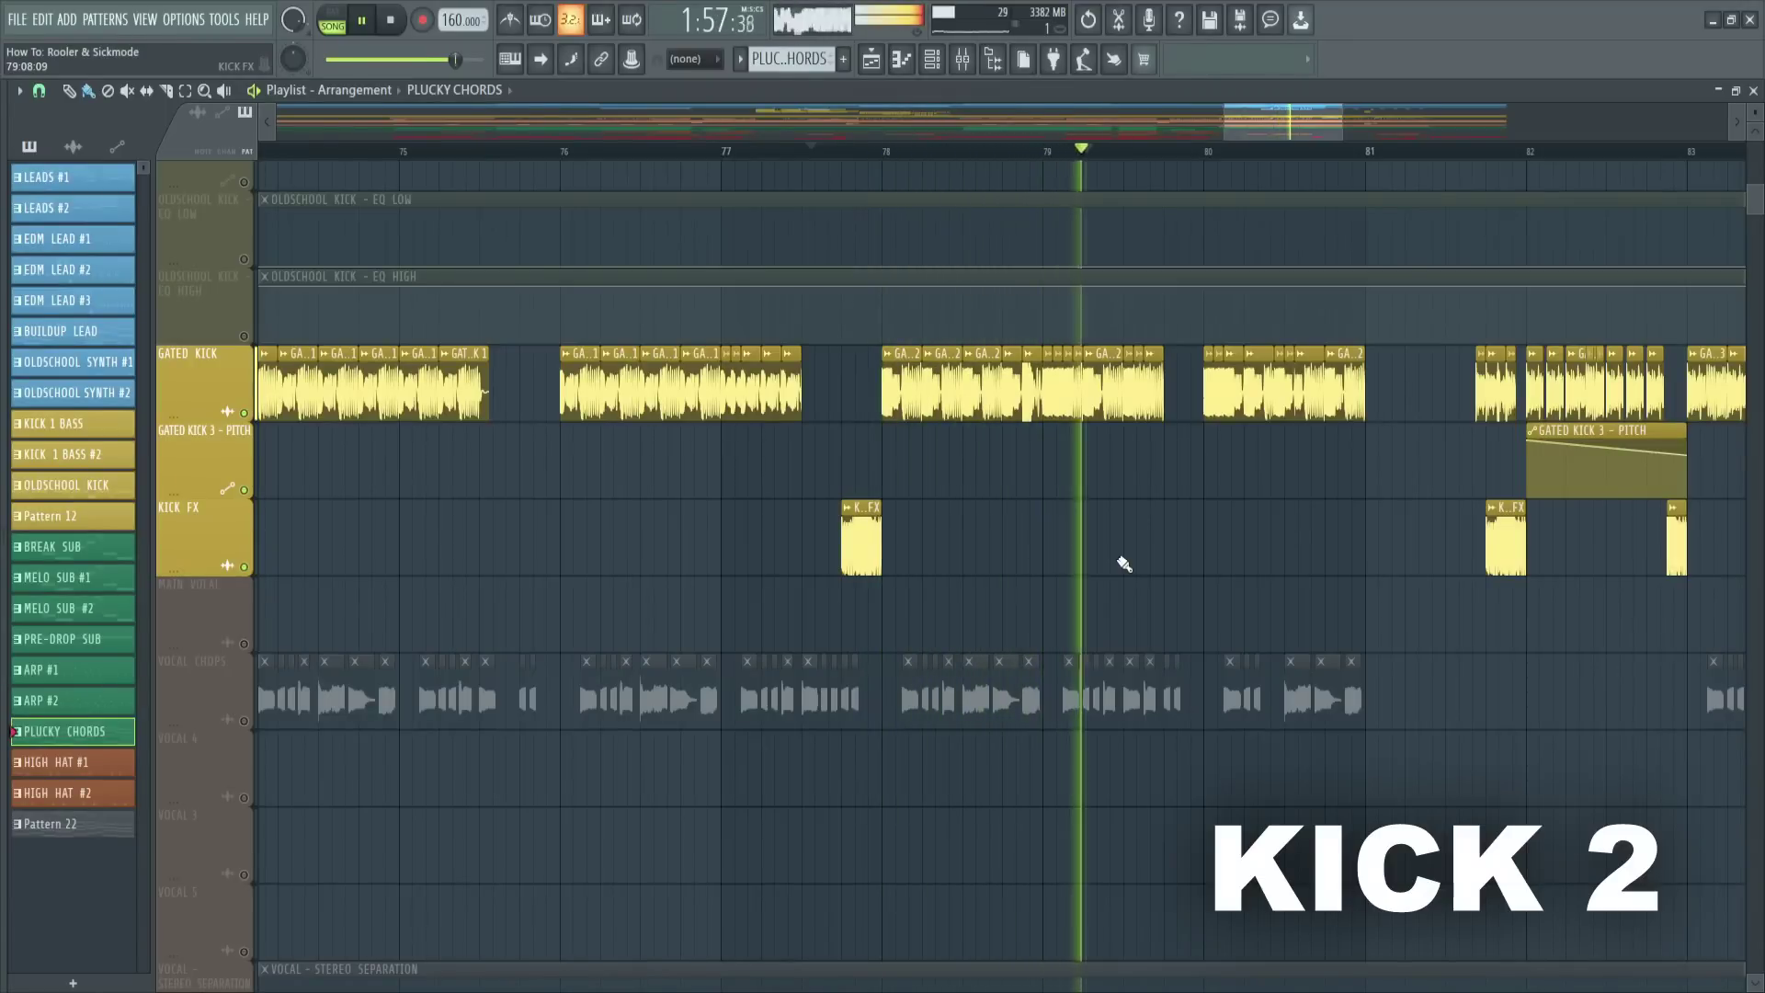
{"action": "key", "text": "space"}
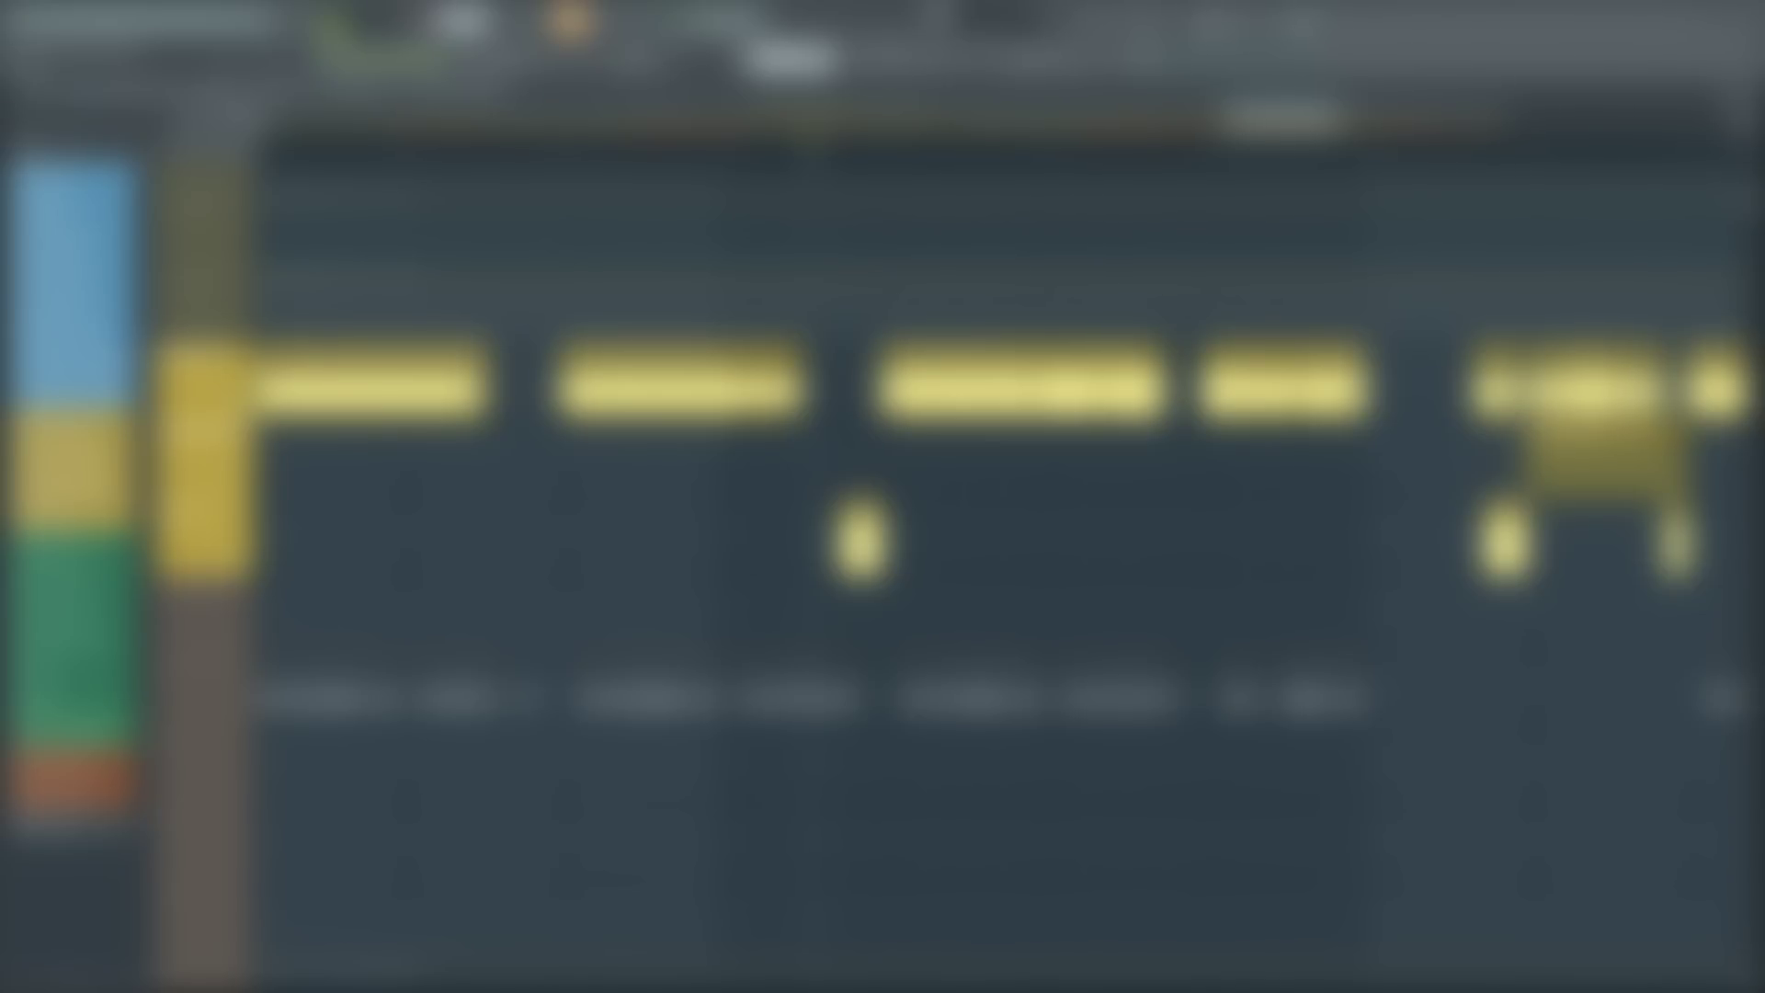
{"action": "scroll", "coordinate": [1003, 460], "scroll_direction": "right", "scroll_amount": 5}
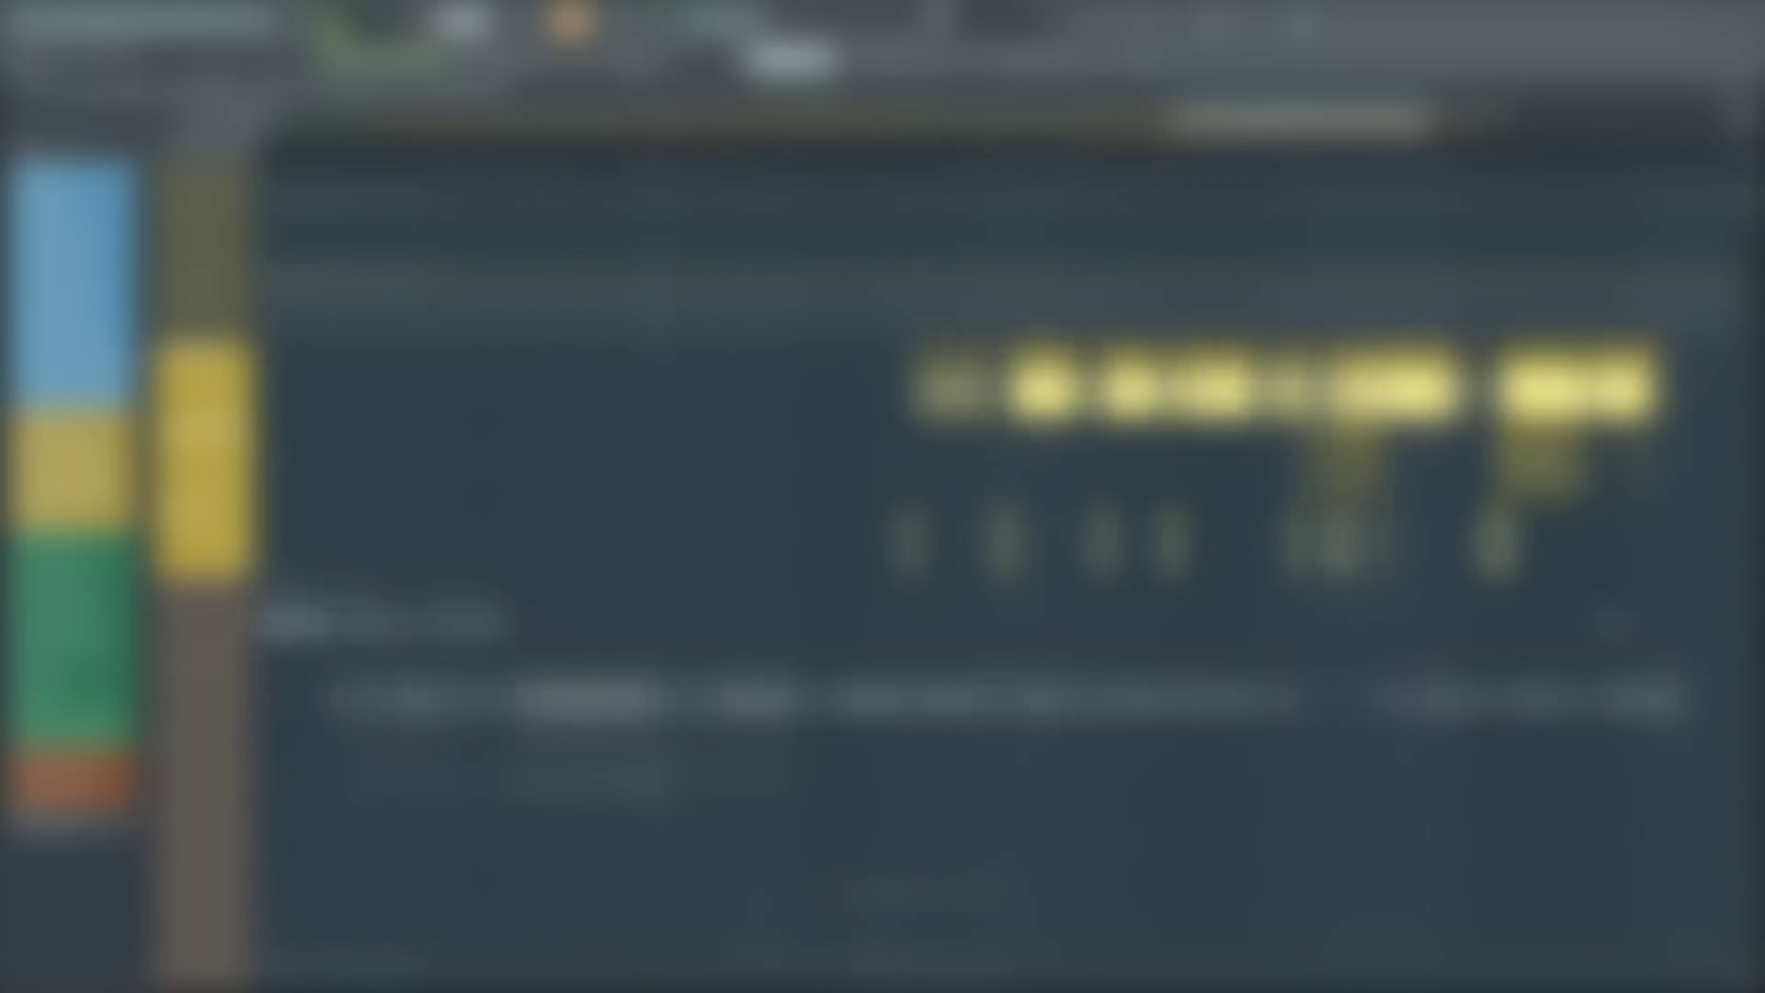
{"action": "scroll", "coordinate": [1002, 460], "scroll_direction": "down", "scroll_amount": 3}
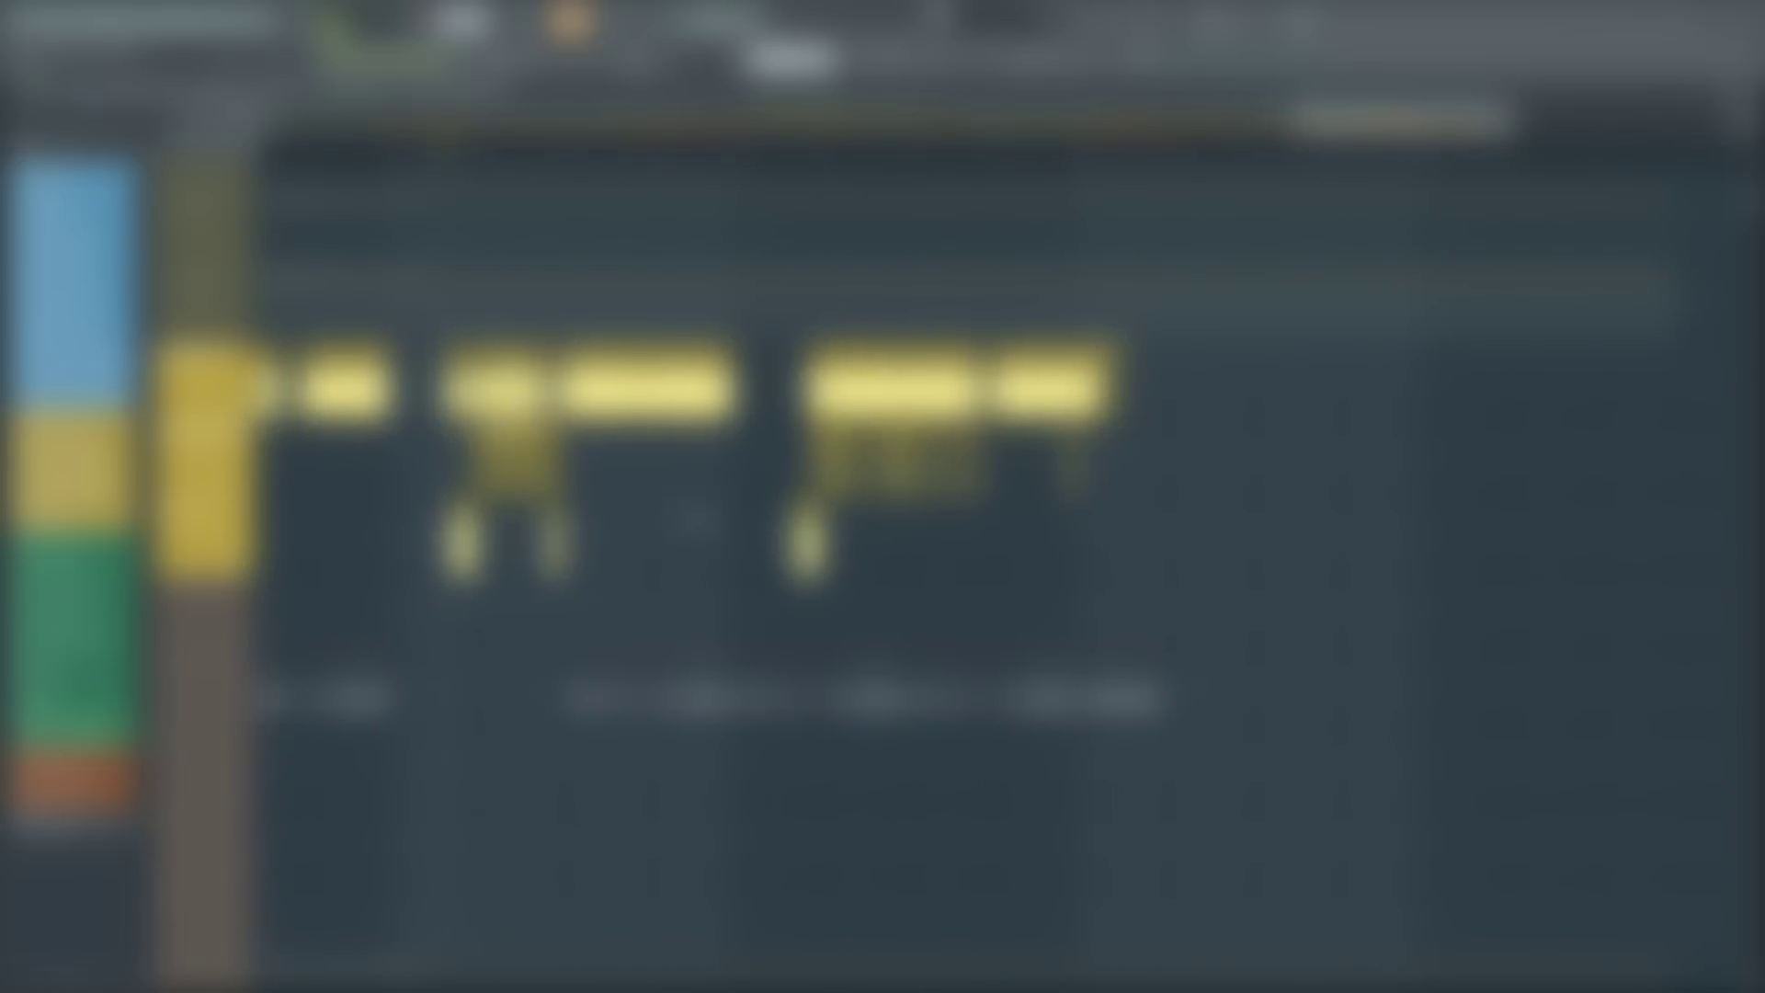